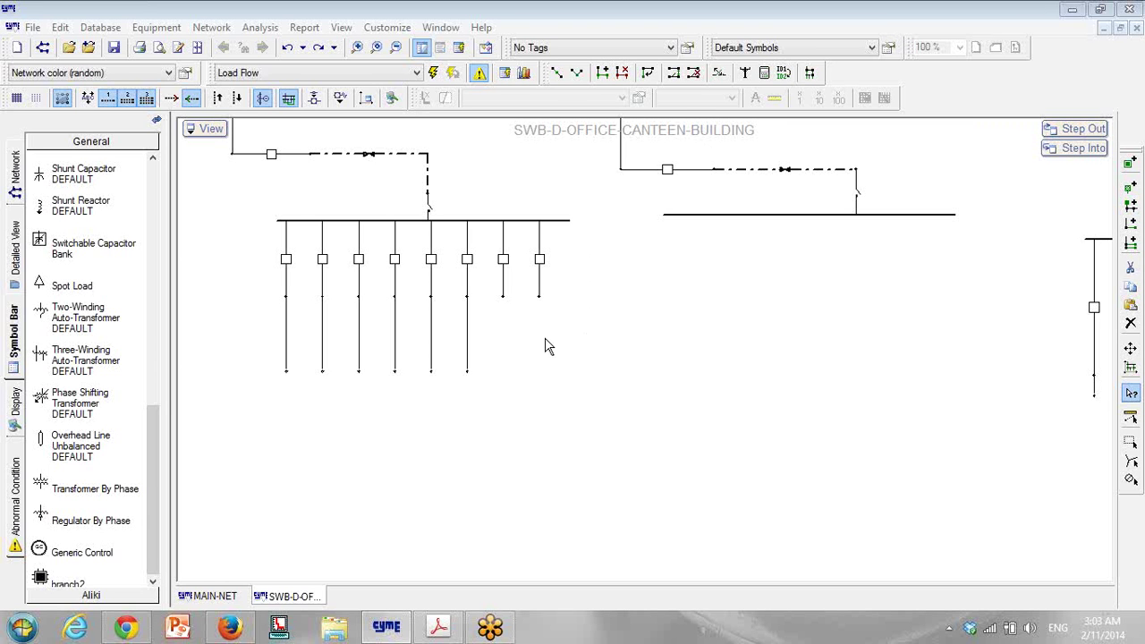
Step: Pan across the office-canteen bus and its eight feeders, then show the Aliki symbol group
mouse_move(545, 347)
mouse_down()
mouse_move(594, 351)
mouse_move(607, 331)
mouse_up()
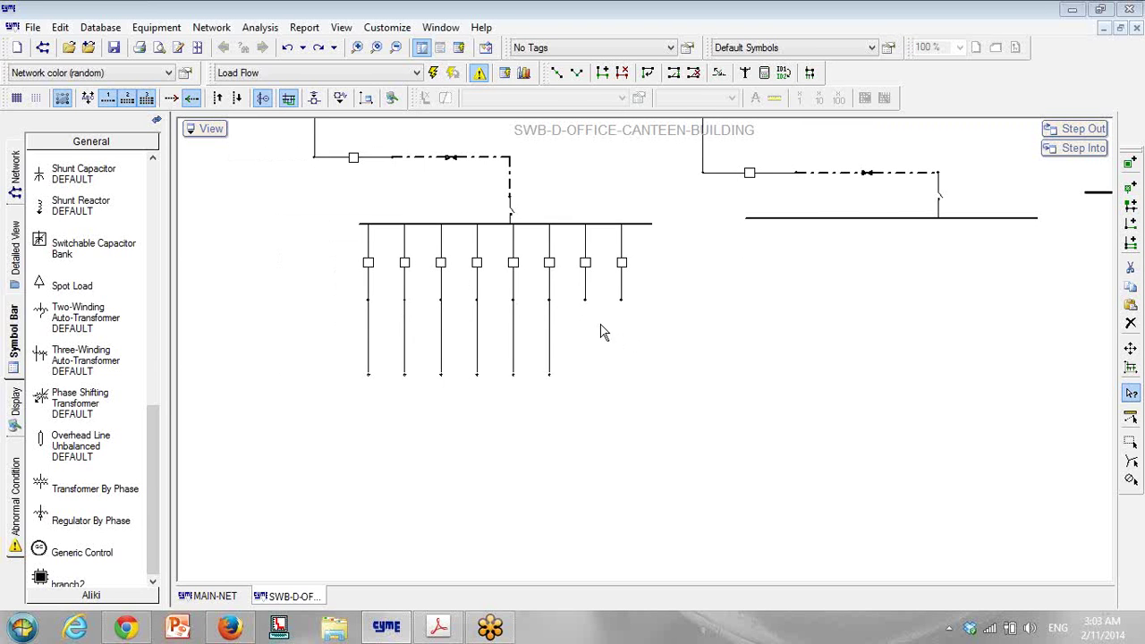
scroll(601, 331, up, 1)
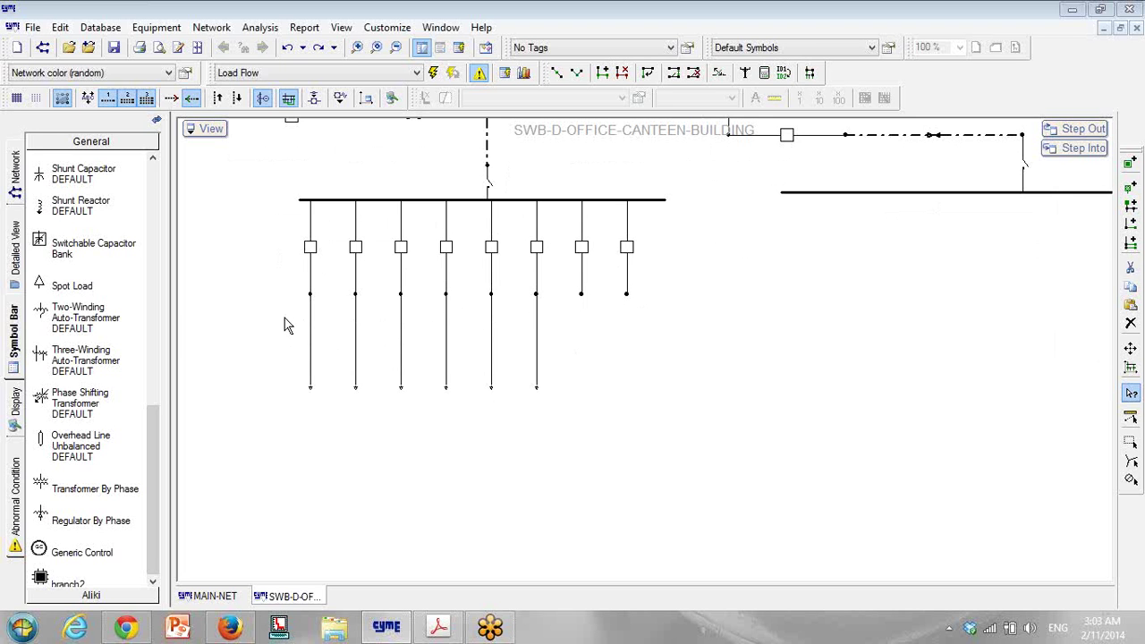
mouse_move(430, 295)
mouse_down()
mouse_move(477, 289)
mouse_move(446, 325)
mouse_up()
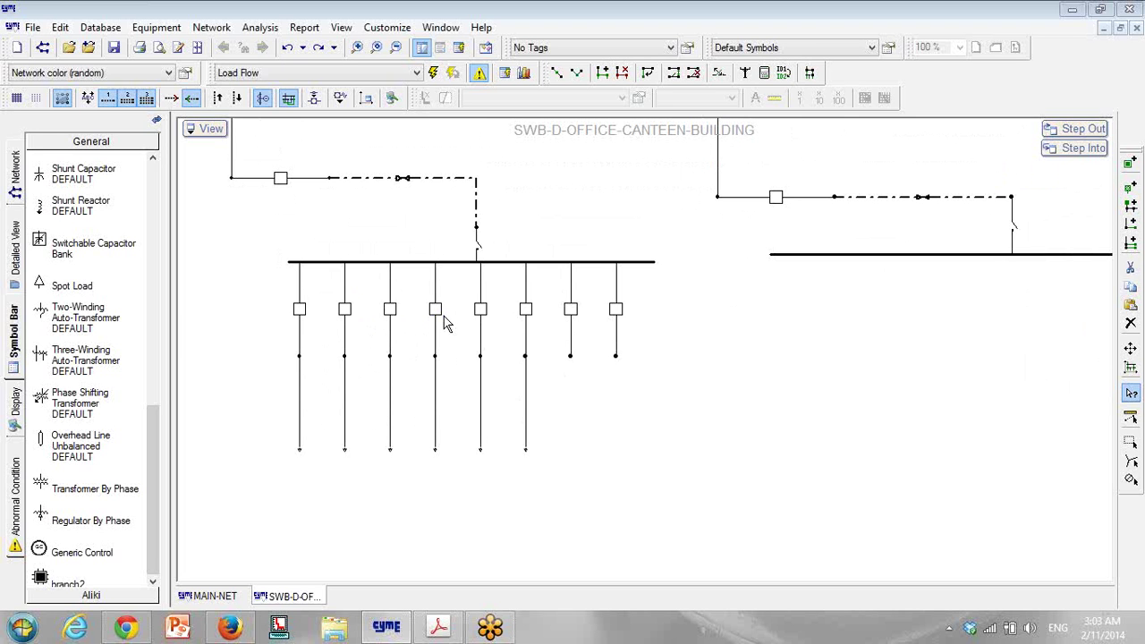
drag(526, 373, 481, 328)
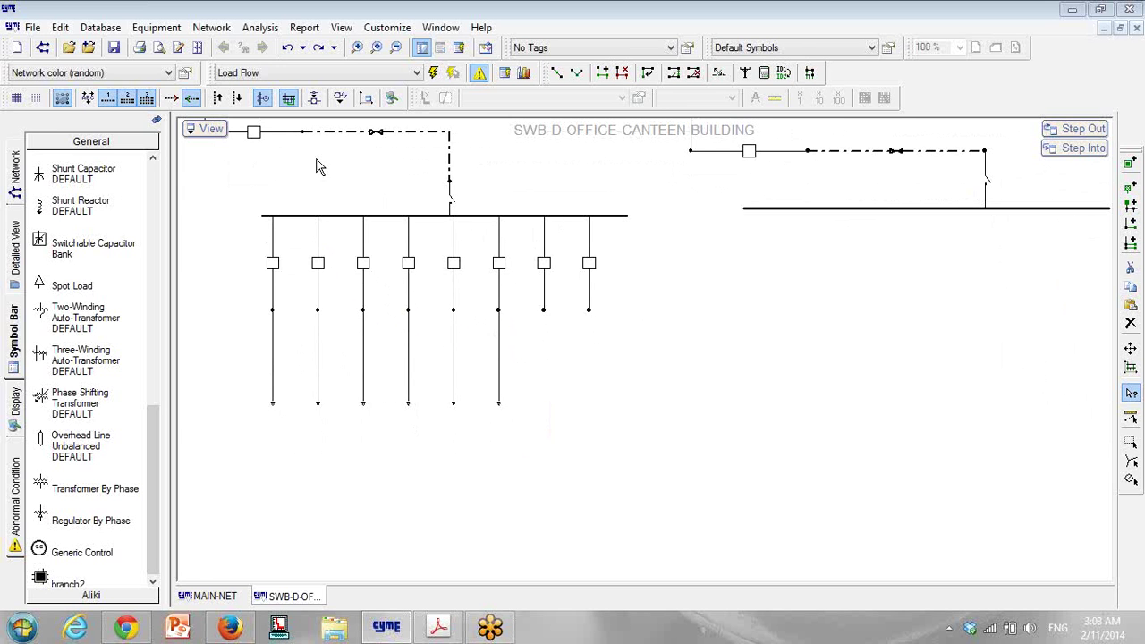
drag(401, 299, 393, 272)
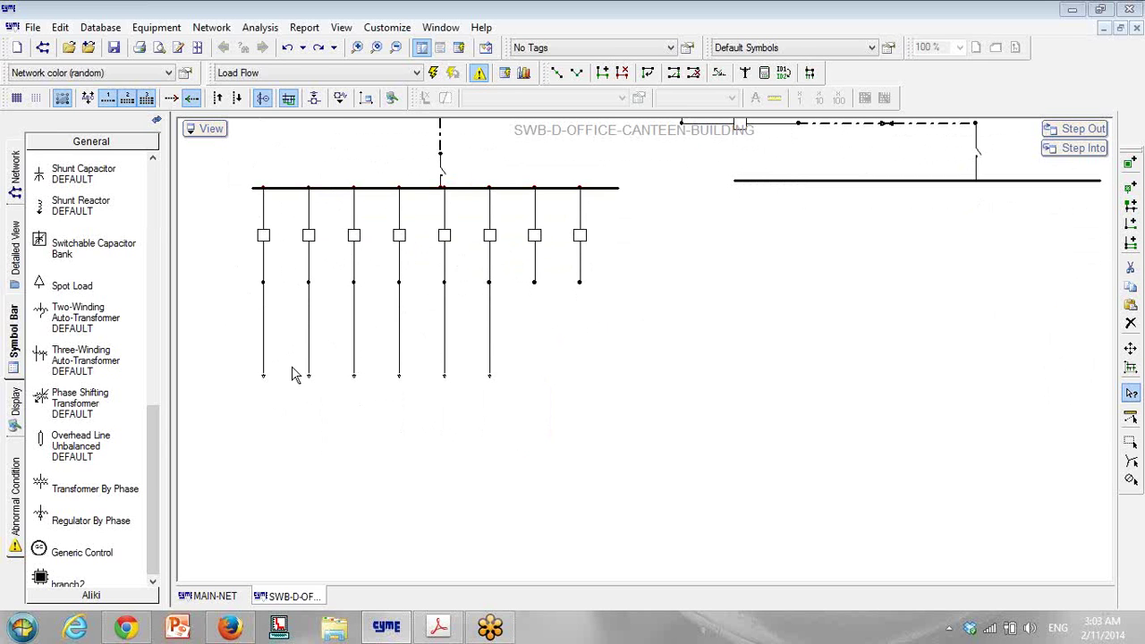
mouse_move(332, 371)
mouse_down()
mouse_move(352, 366)
mouse_move(352, 379)
mouse_up()
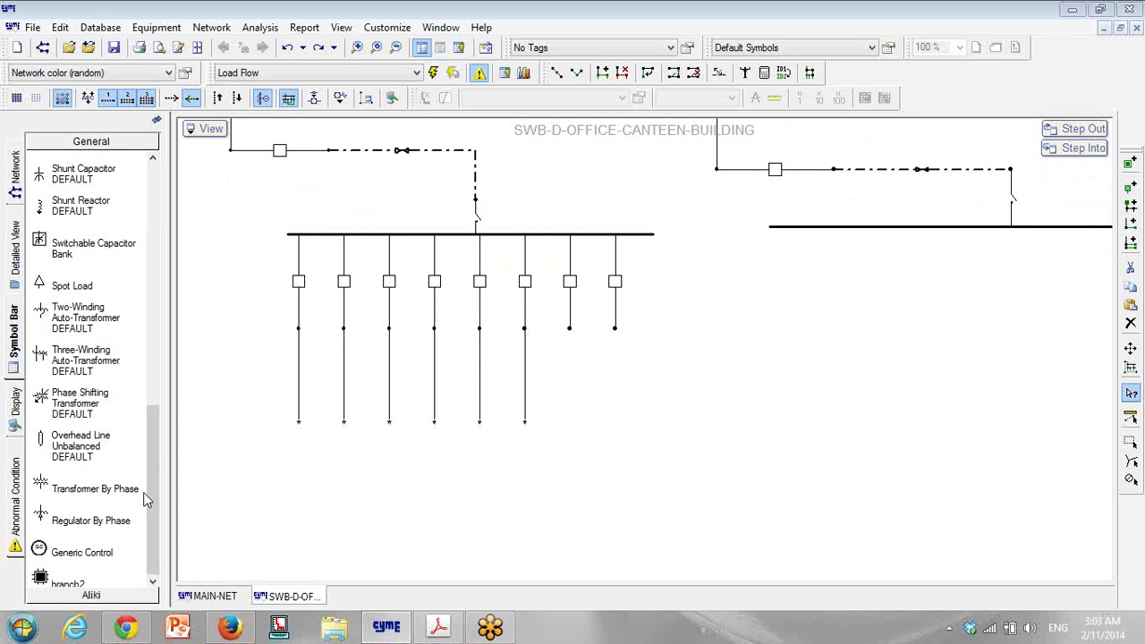
click(100, 596)
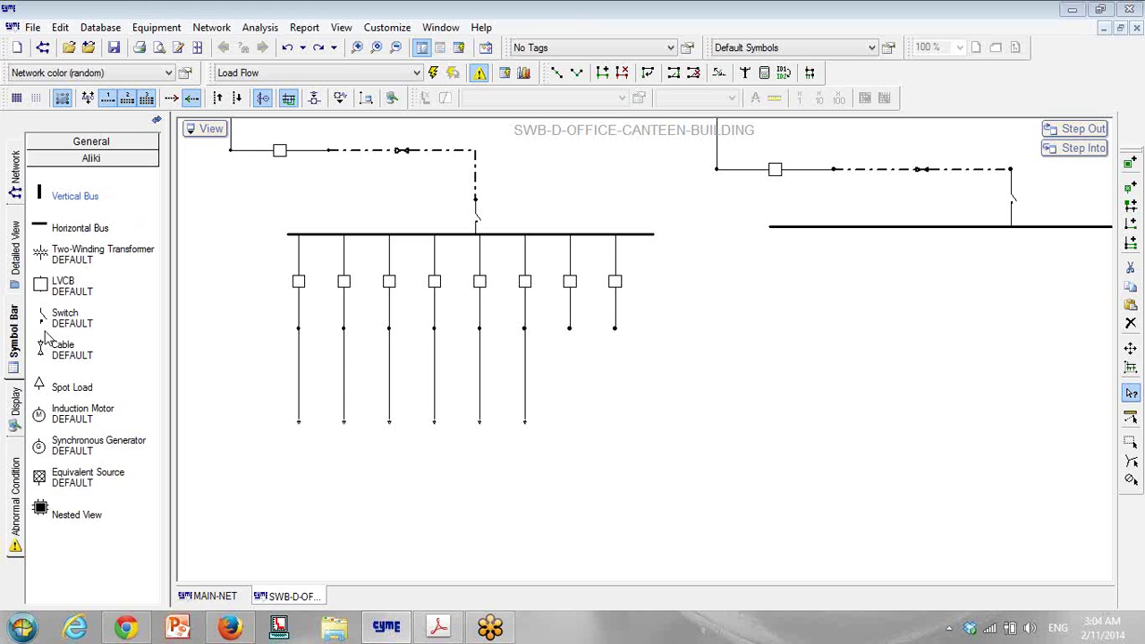
Step: Select the lower feeder sections and stretch them downward to make room for cables
drag(642, 312, 242, 454)
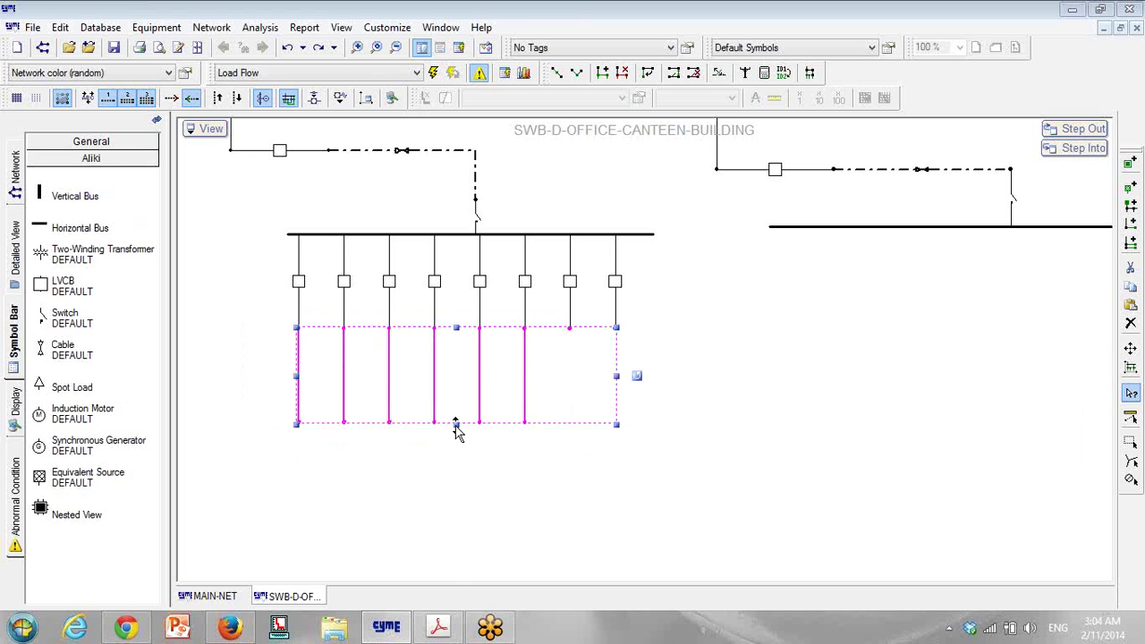
drag(456, 426, 452, 580)
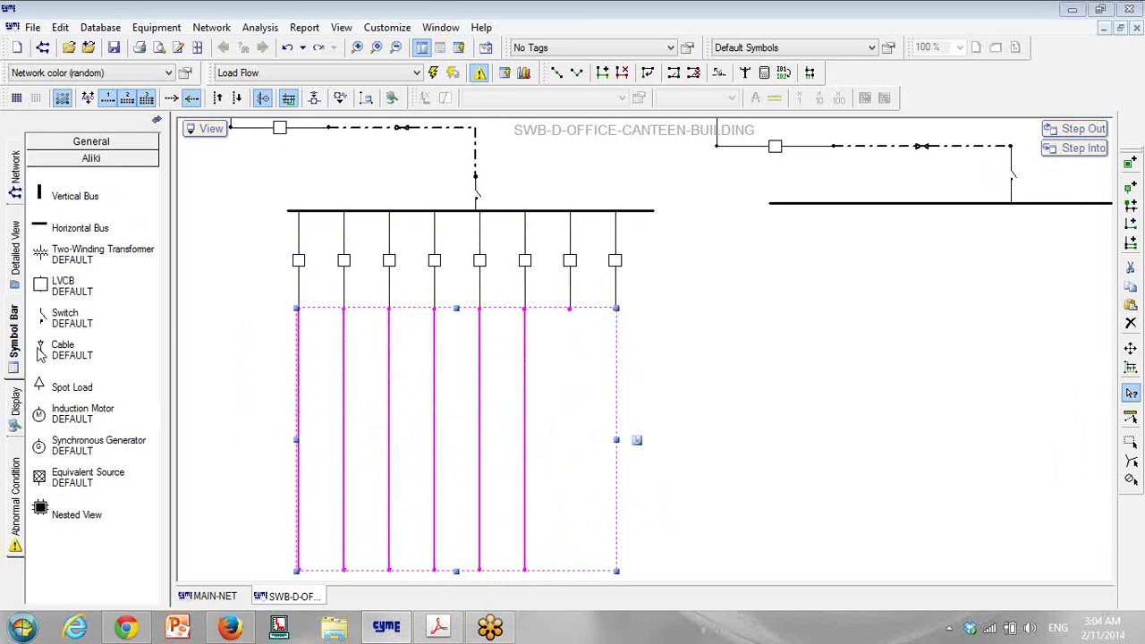
click(41, 351)
Step: Place a Cable DEFAULT on each of the six long feeders, working left to right
click(299, 319)
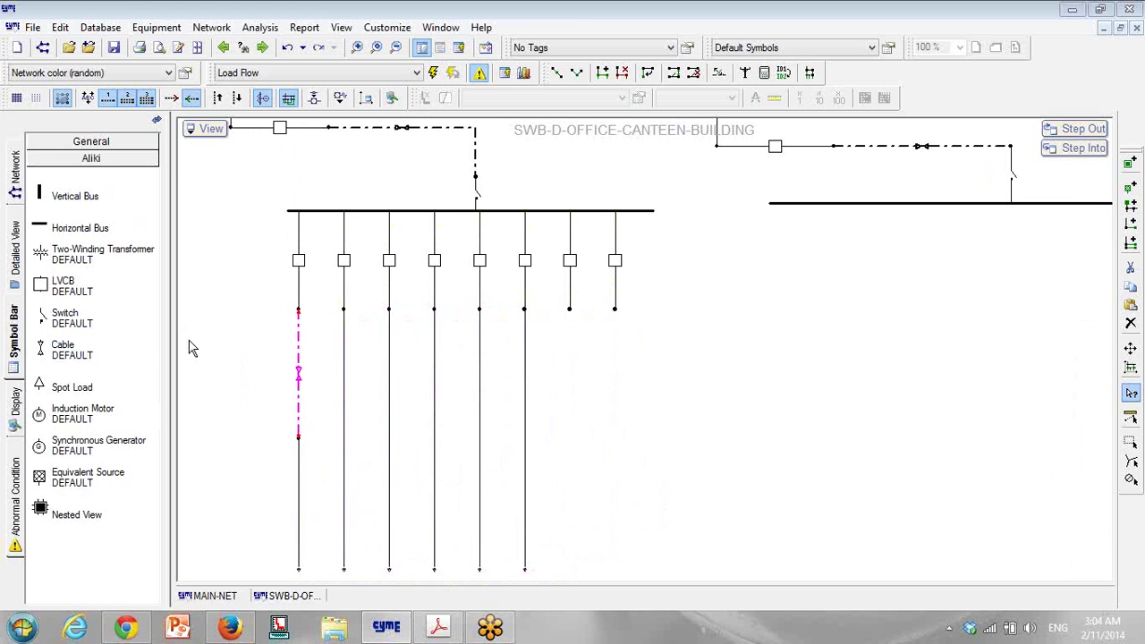
click(43, 348)
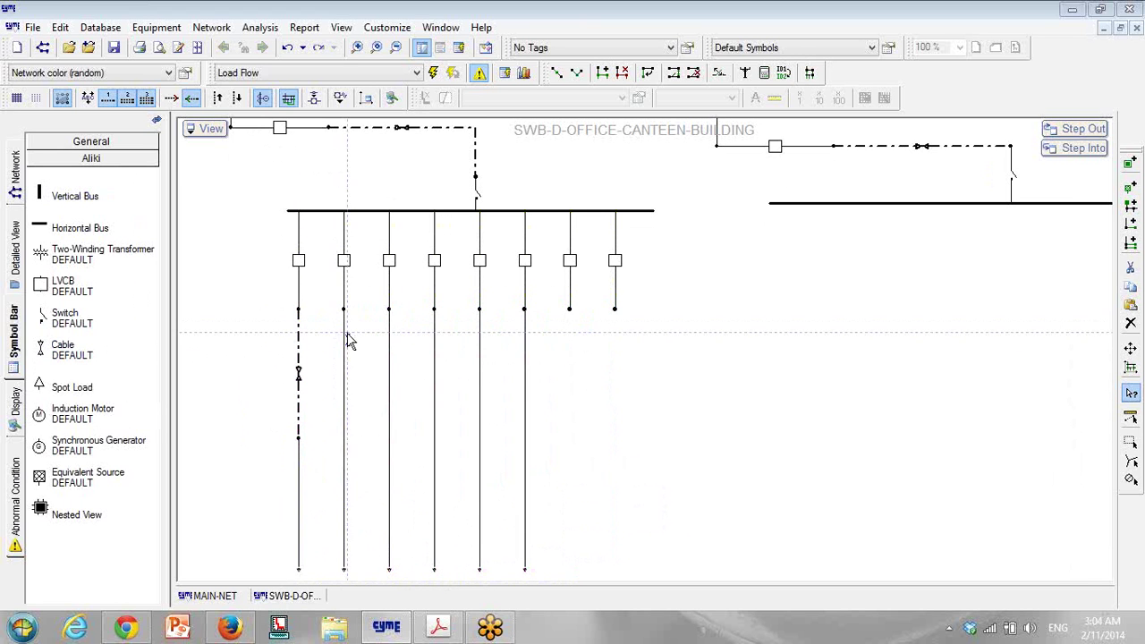
click(343, 334)
click(41, 349)
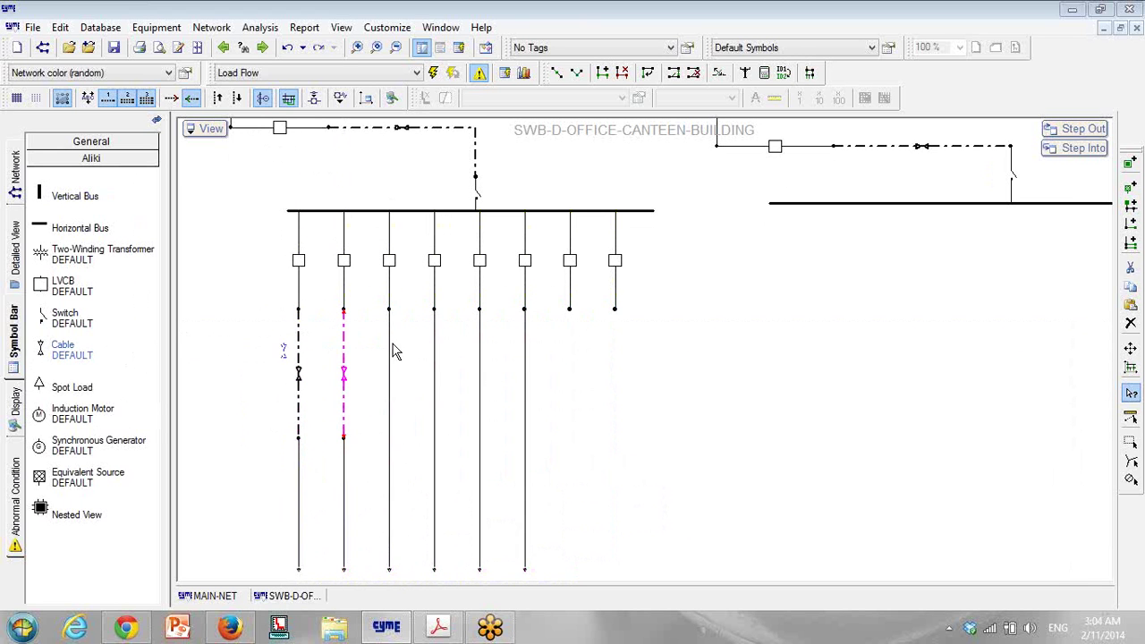
click(389, 349)
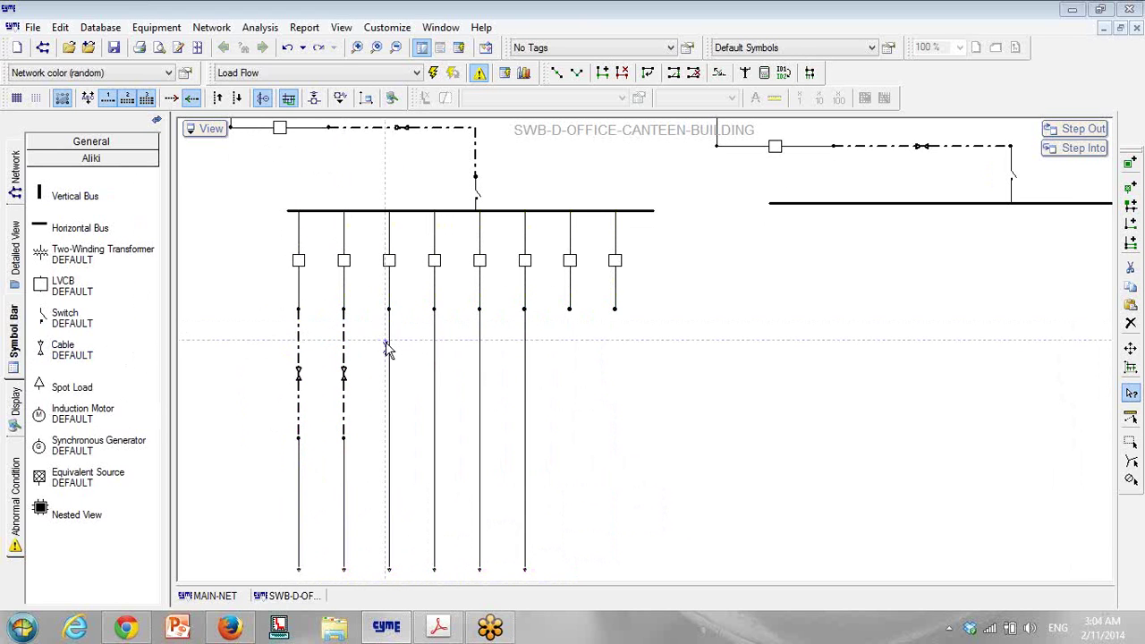
click(42, 349)
click(434, 349)
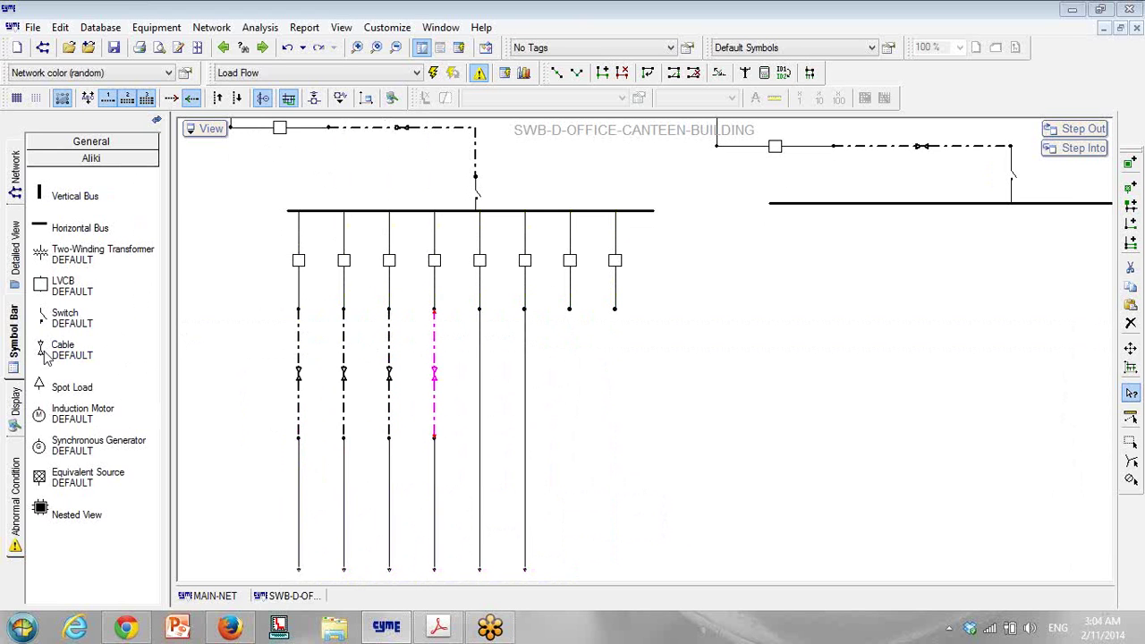
click(42, 350)
click(480, 349)
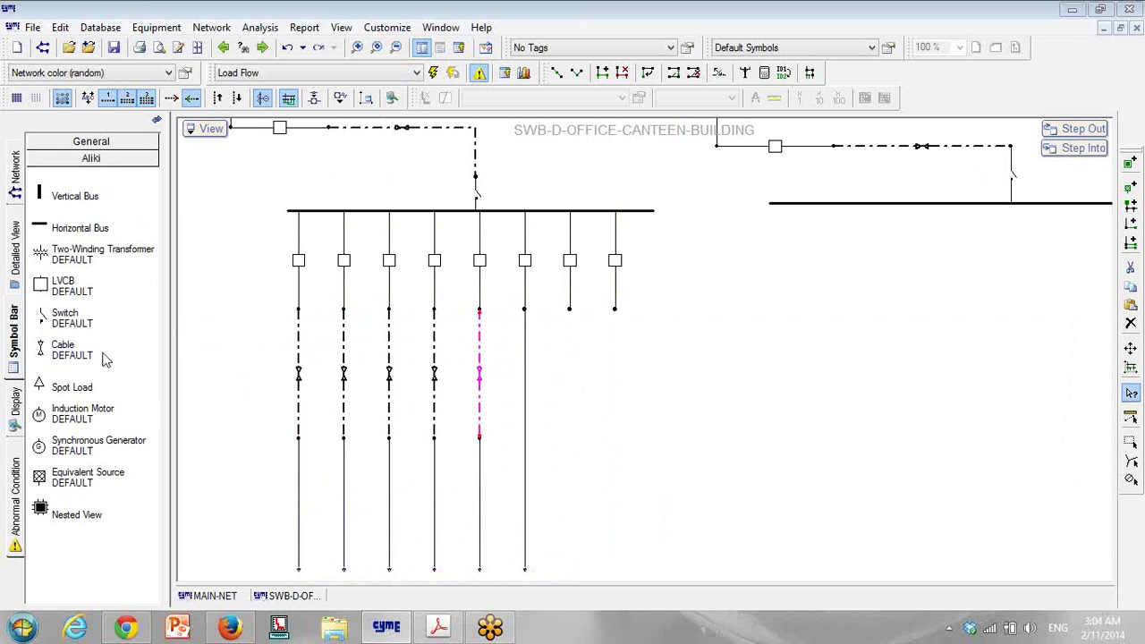
click(44, 350)
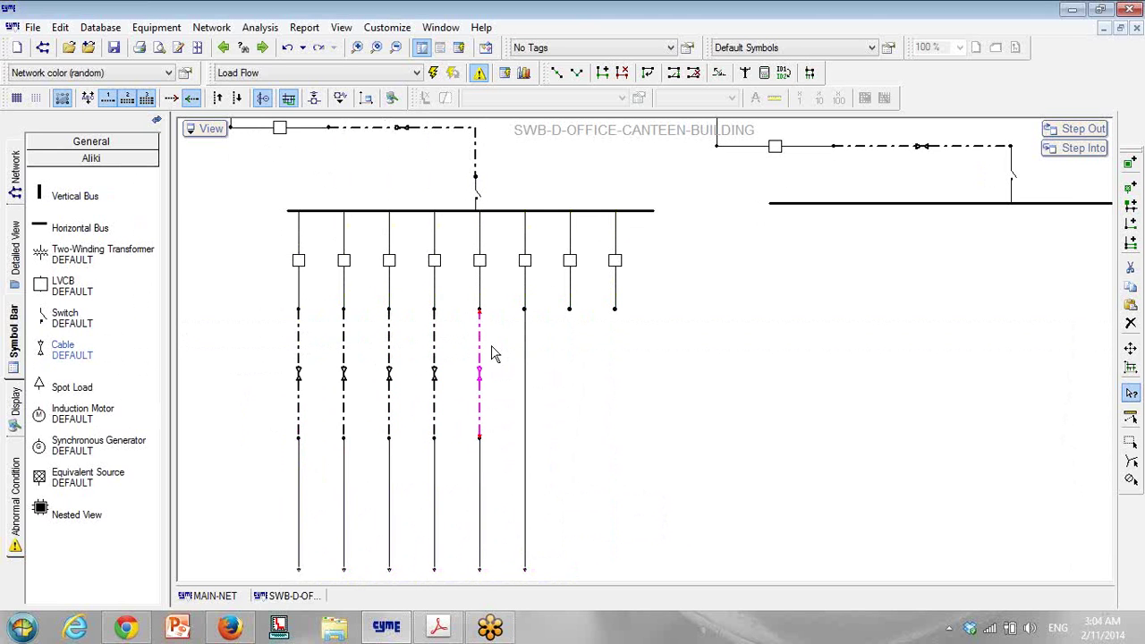
click(548, 356)
scroll(636, 263, down, 3)
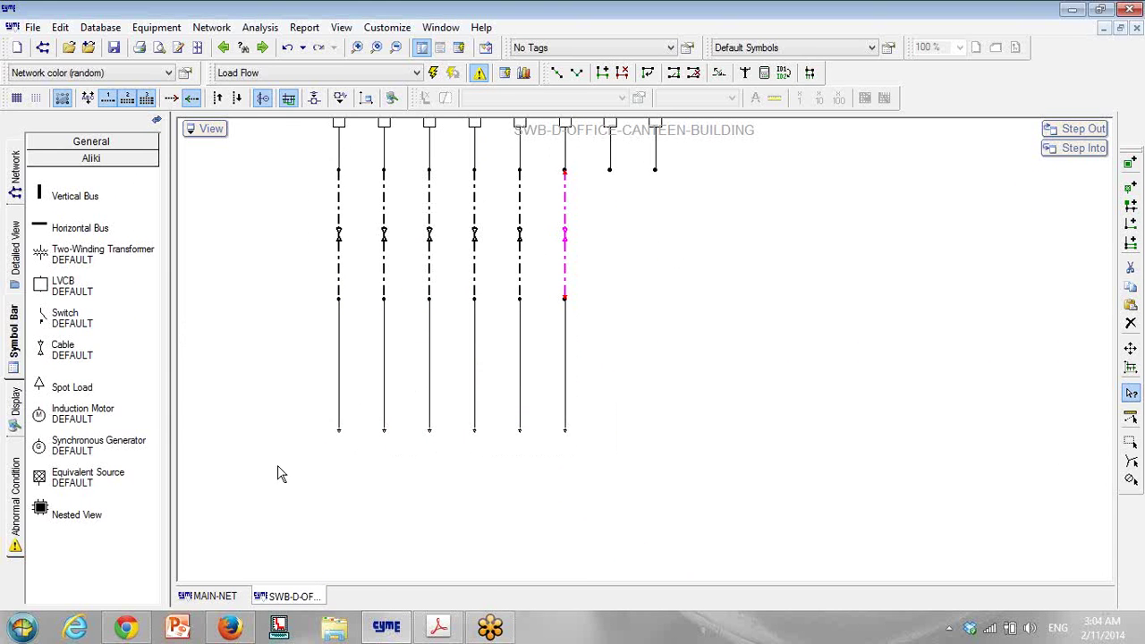
Step: Stretch the six new feeder cables further down
drag(278, 474, 582, 161)
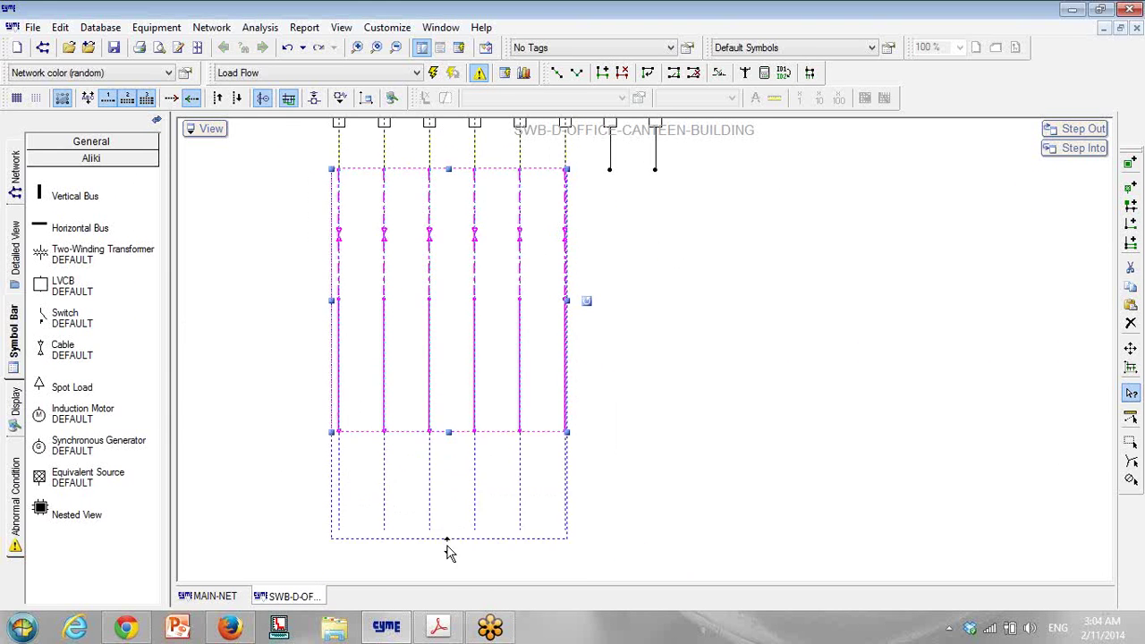
drag(448, 432, 448, 581)
scroll(506, 548, down, 2)
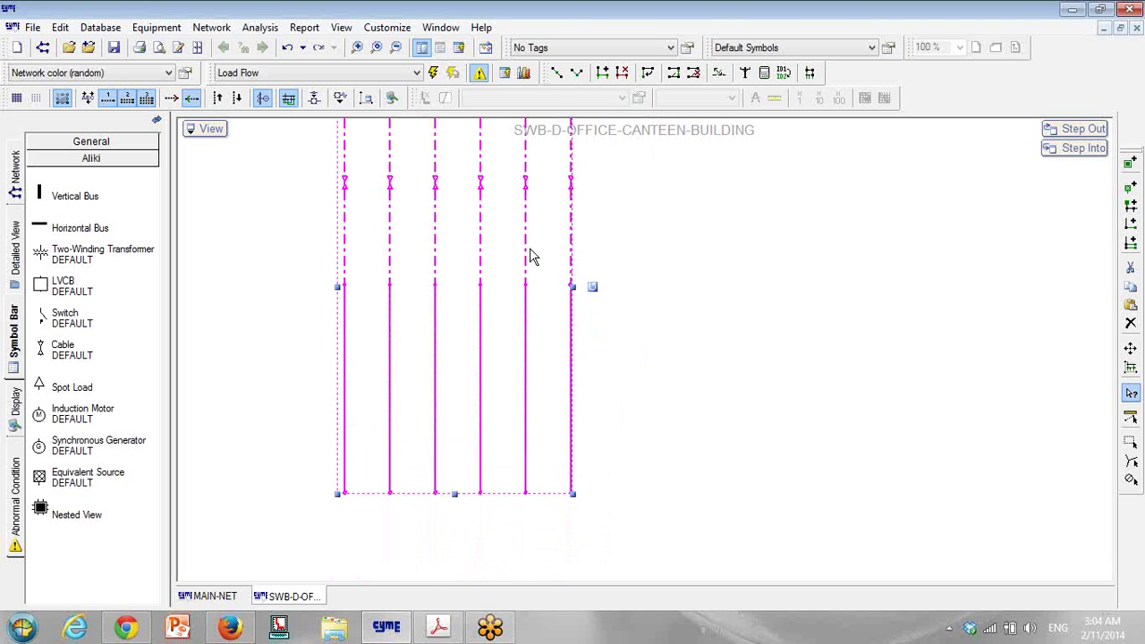
Step: Shorten the feeder tails beneath the cables and select the whole bus with its feeders
drag(636, 253, 241, 518)
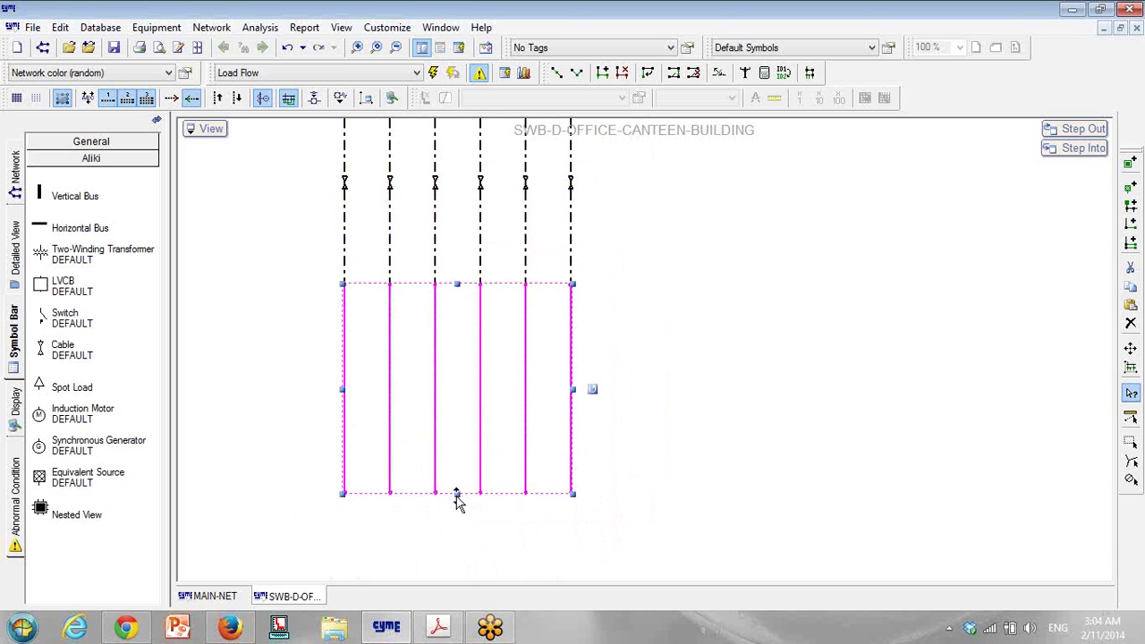
drag(456, 493, 458, 369)
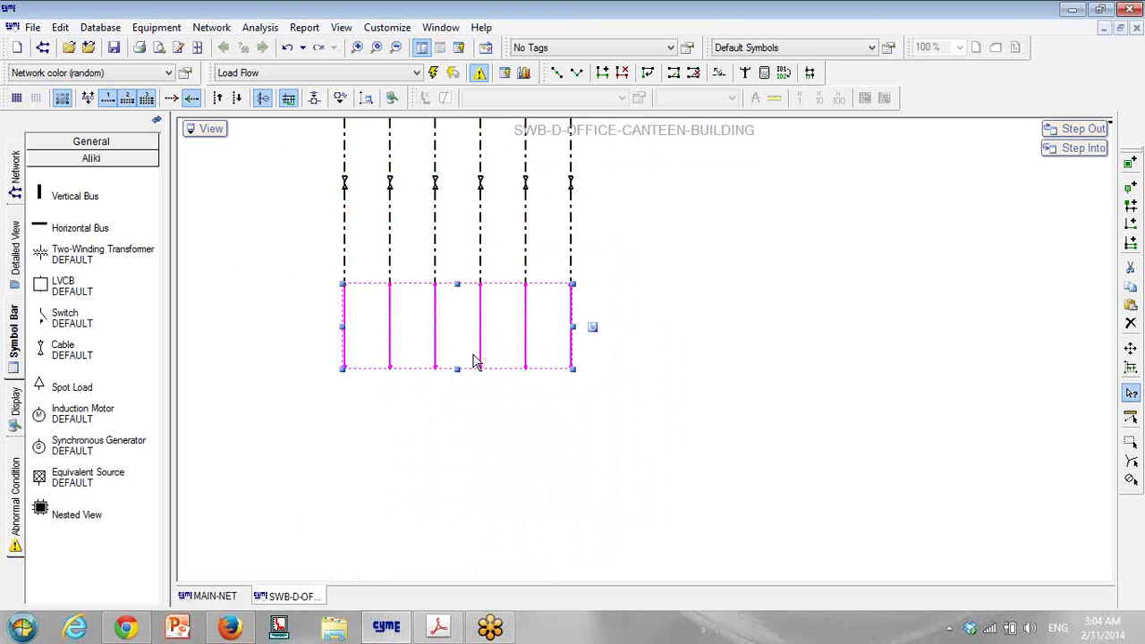
scroll(475, 362, down, 2)
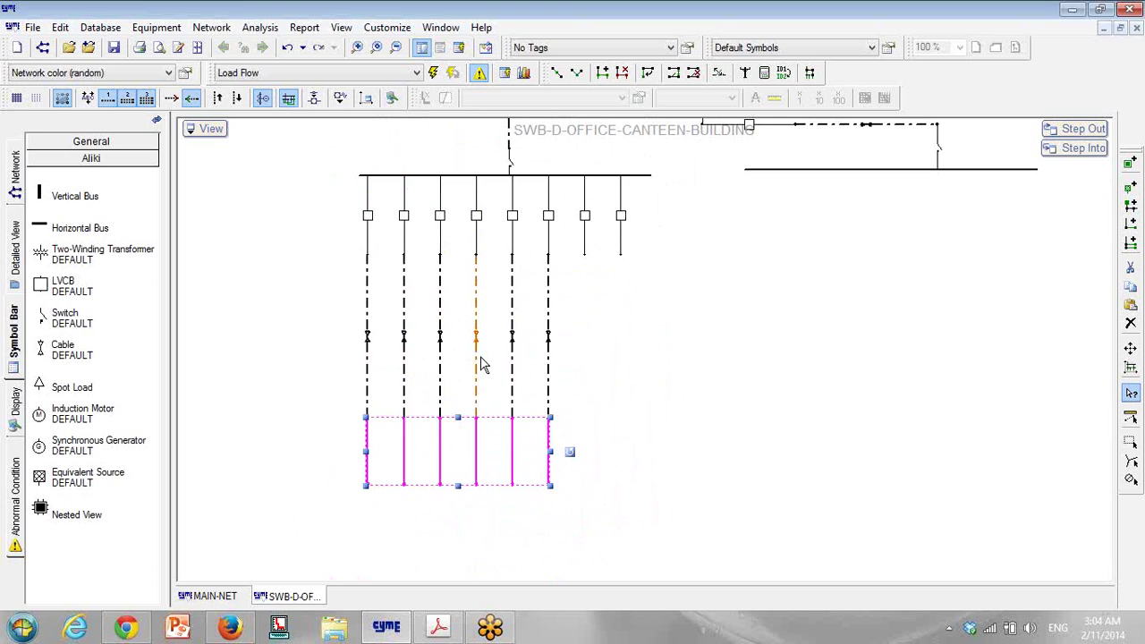
click(502, 289)
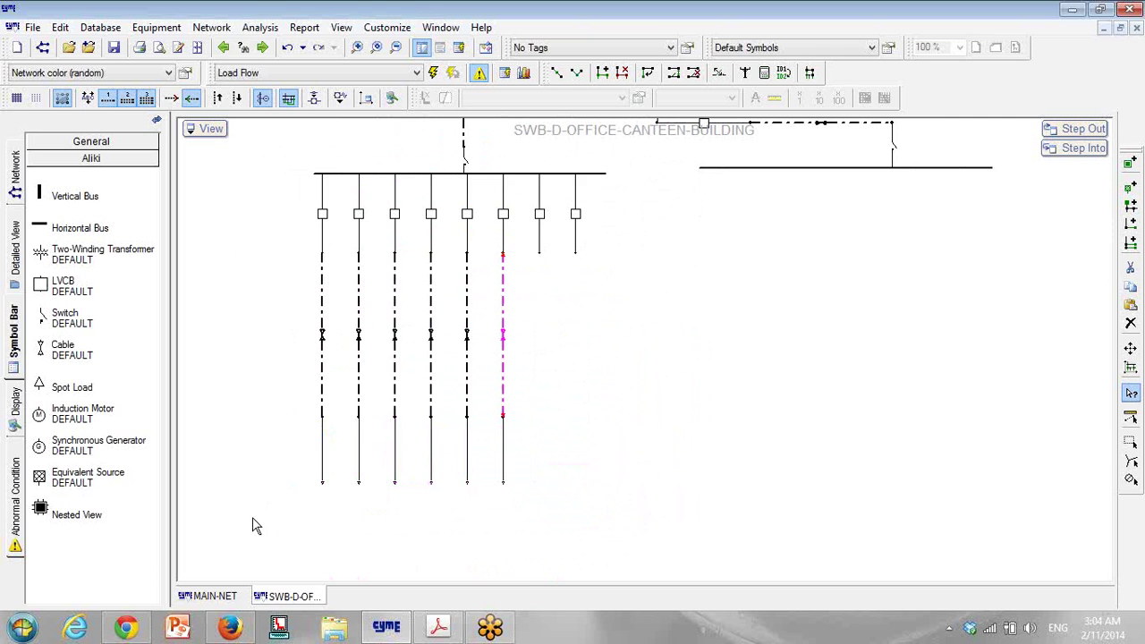
drag(251, 524, 414, 365)
Step: Open Group Properties for the selection, filtered to show only the six cable devices
right_click(433, 340)
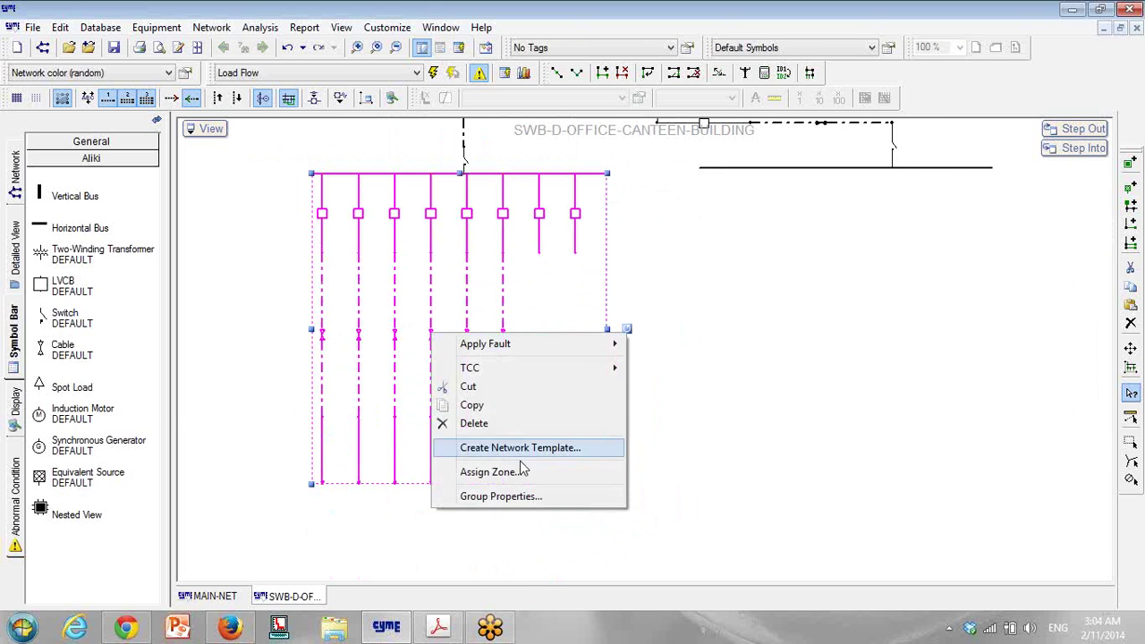
click(540, 497)
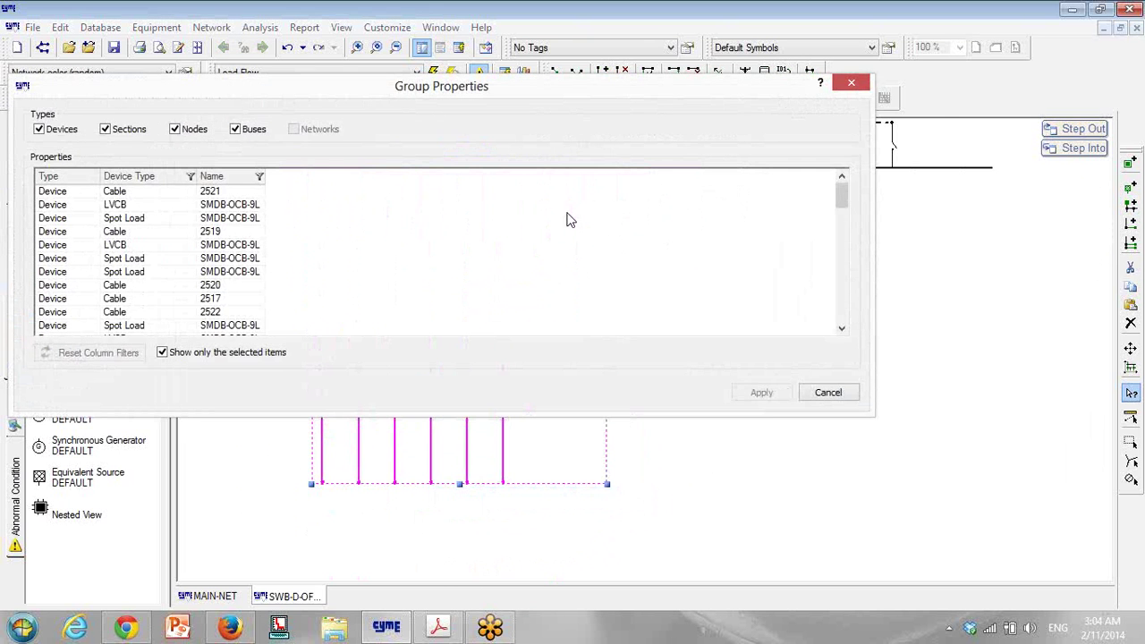
click(235, 130)
click(175, 130)
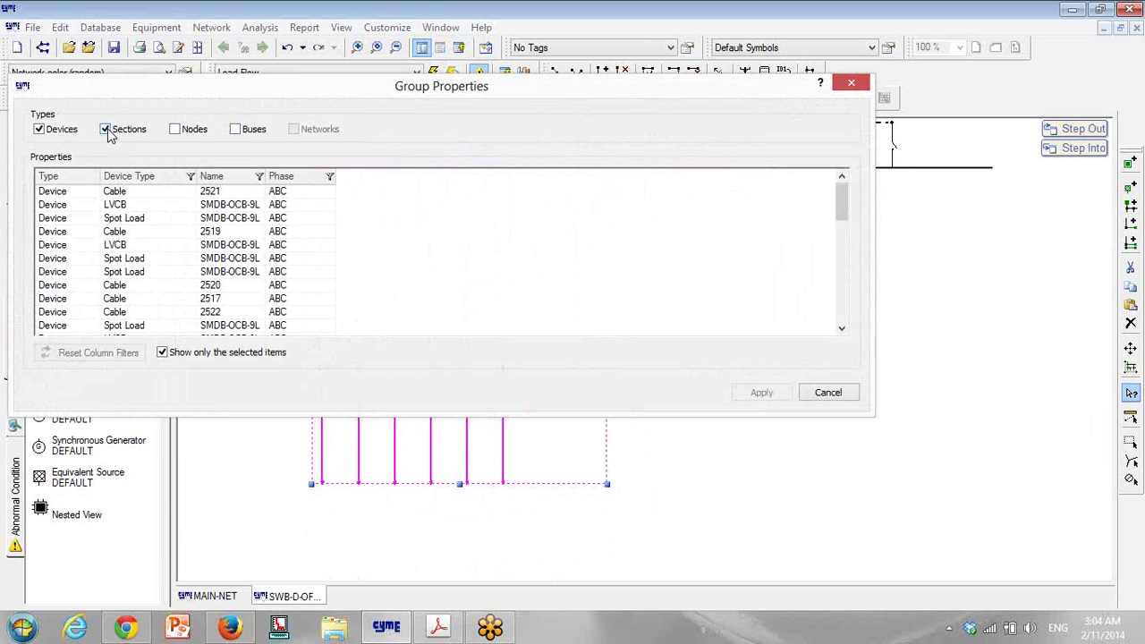
click(190, 176)
click(226, 216)
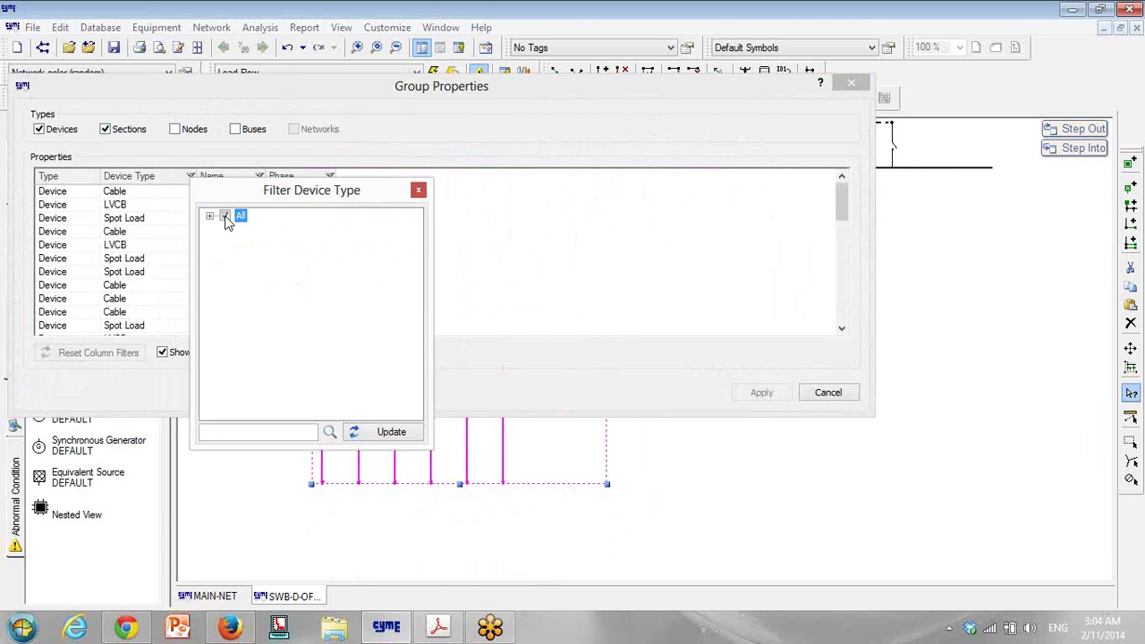
click(209, 216)
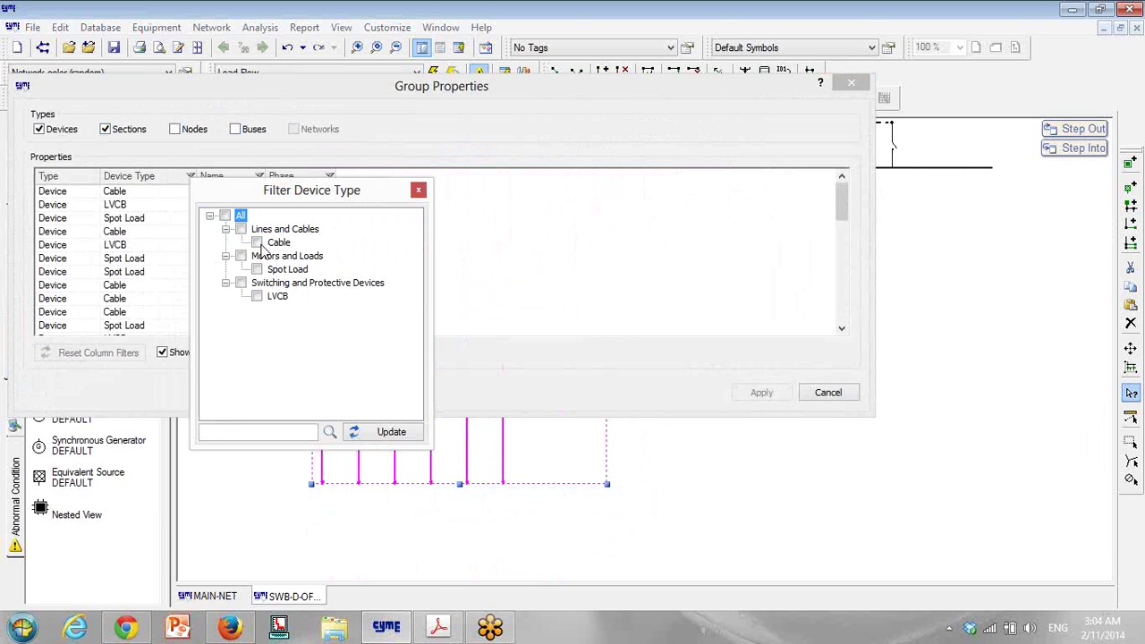
click(257, 243)
click(377, 432)
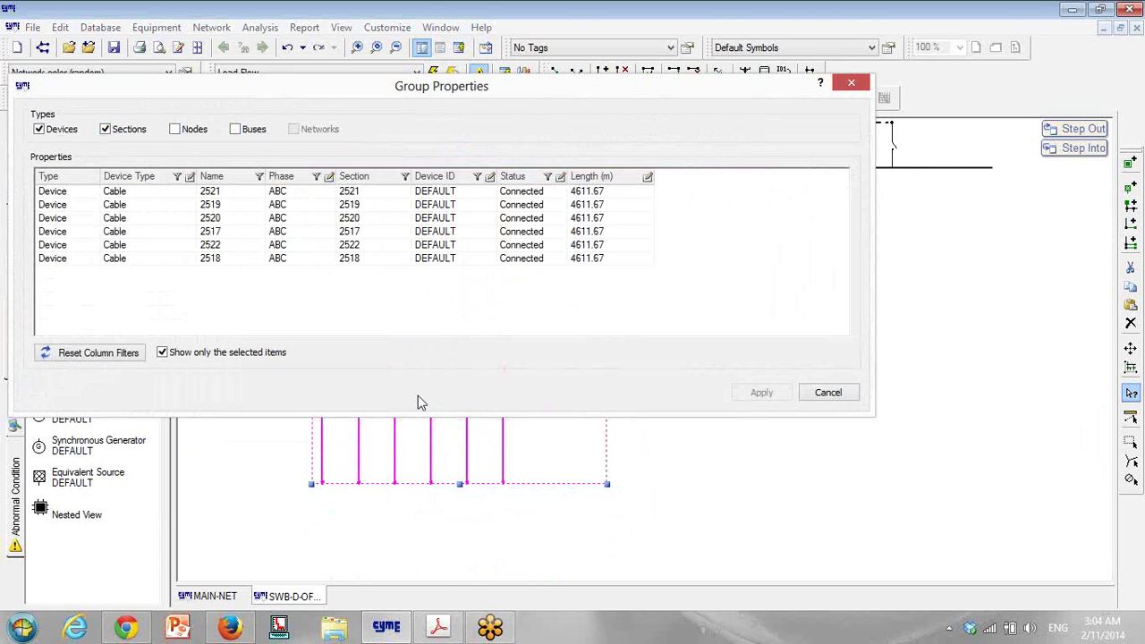
Step: Set the length of all six listed cables to 200 m
click(647, 177)
text(200)
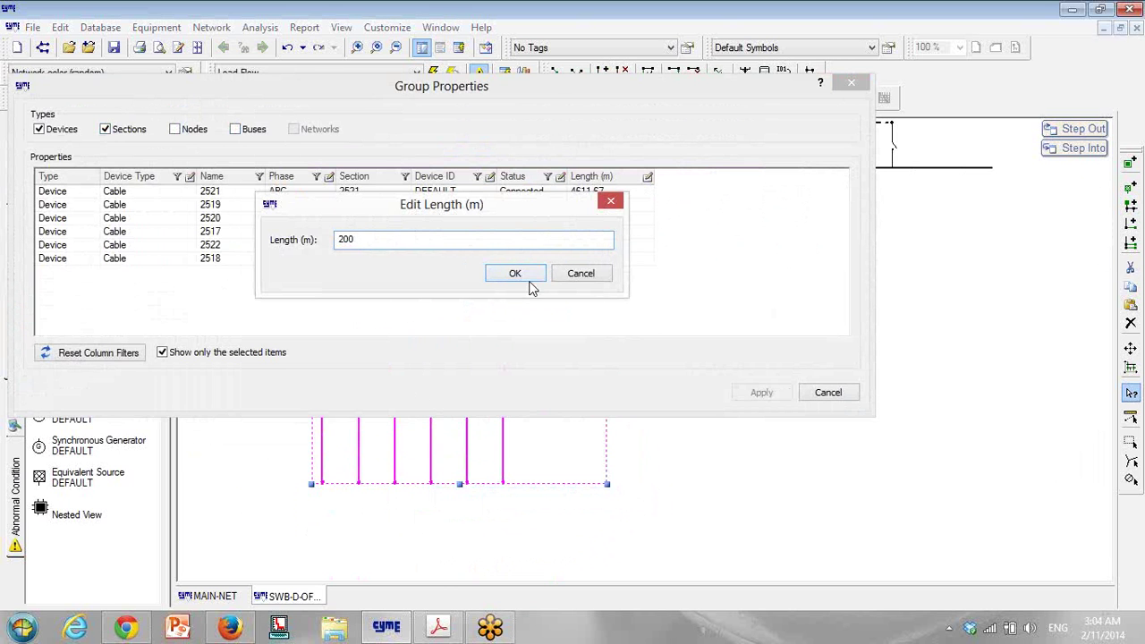
click(522, 274)
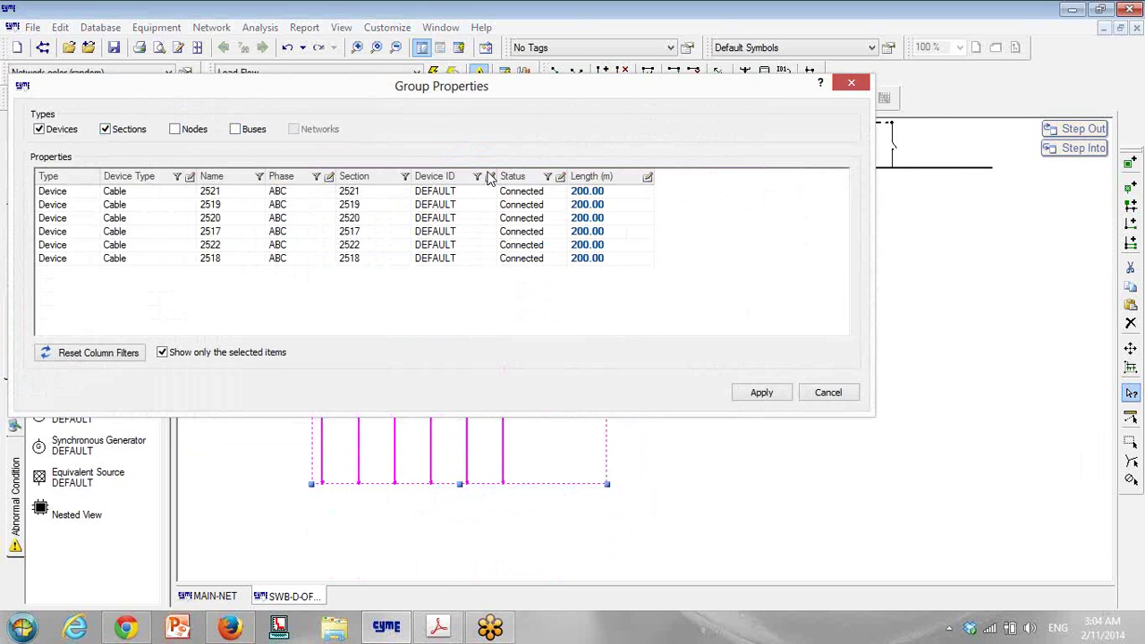
click(490, 178)
Step: Assign cable type 1KV_35MM2_3C_CU_XLPE_A_50HZ to all six cables and apply the group edit
click(490, 240)
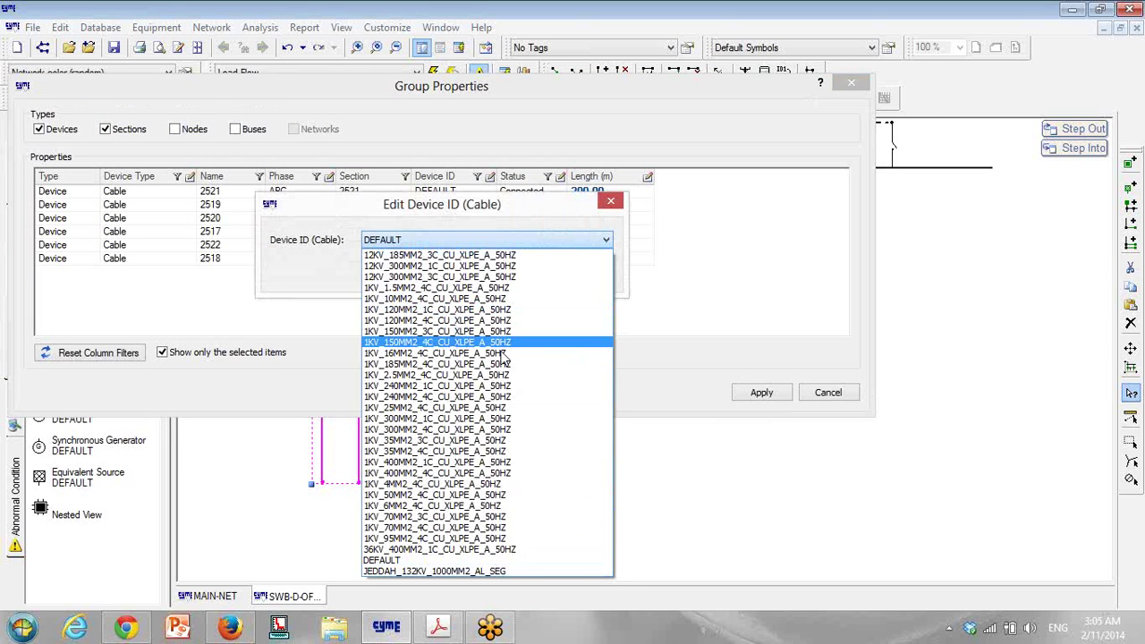
click(425, 440)
click(508, 276)
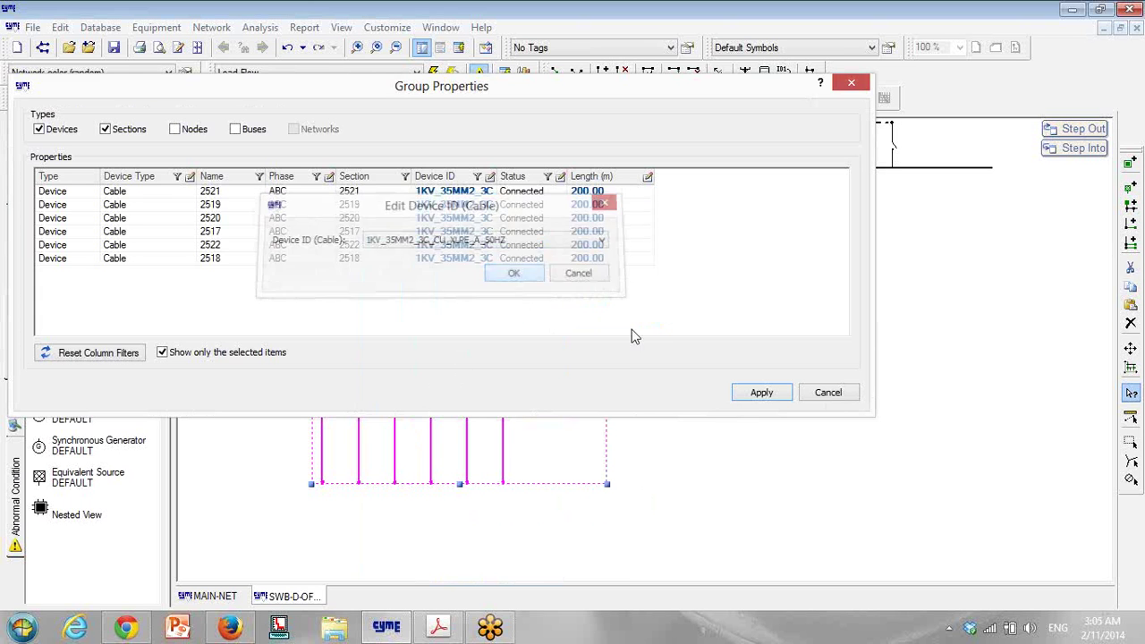
click(771, 397)
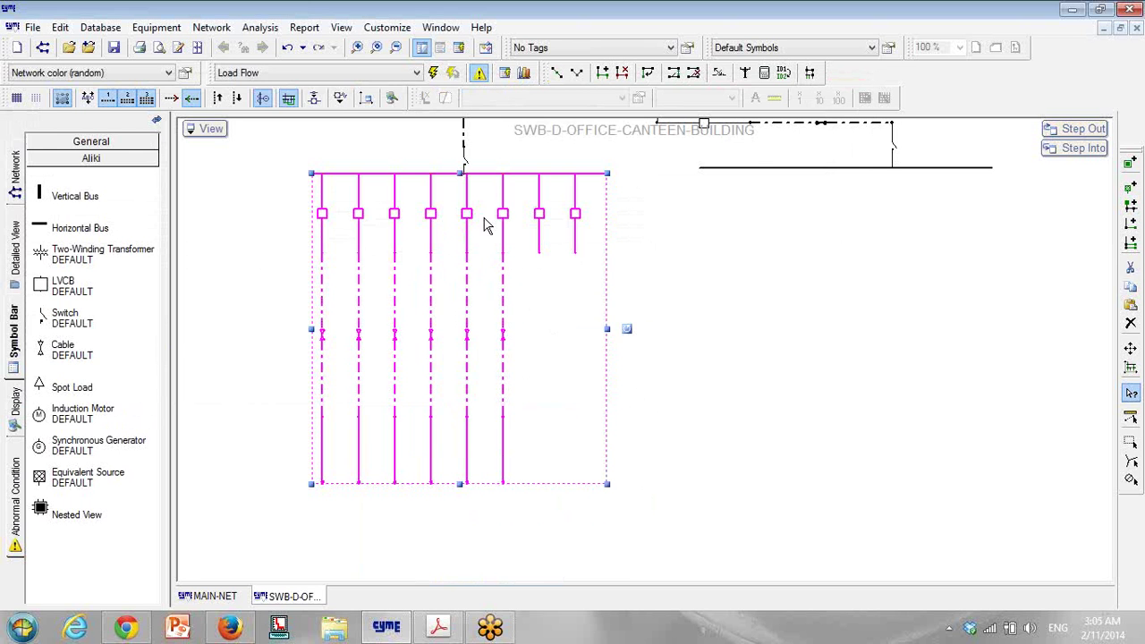
click(503, 214)
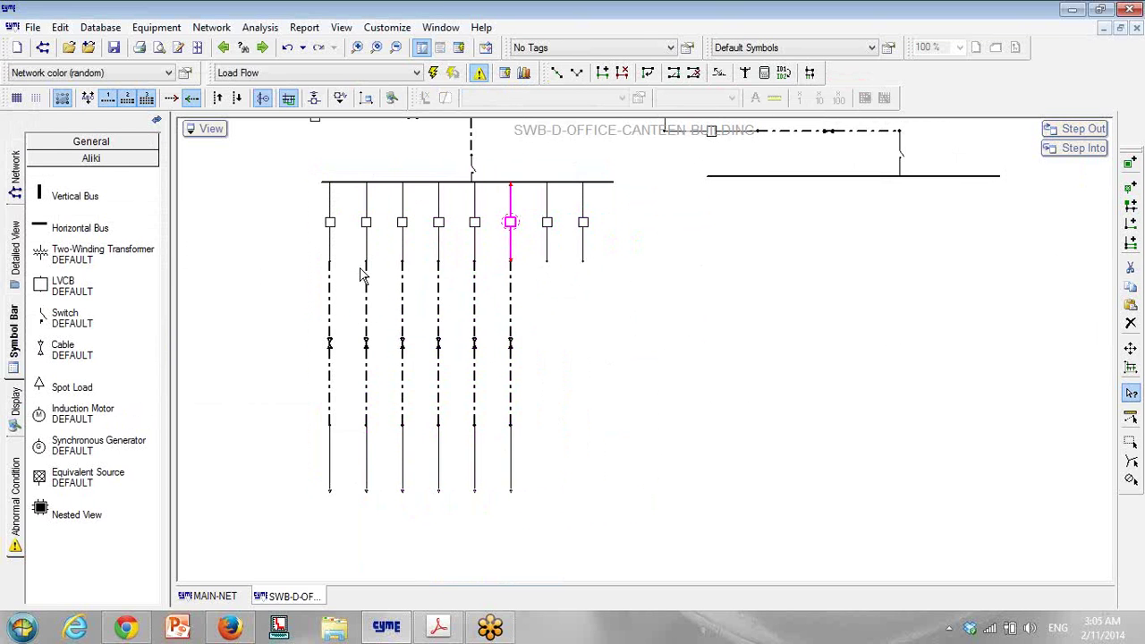
Step: Copy the leftmost feeder and paste it into empty space beside the panel
drag(311, 170, 353, 538)
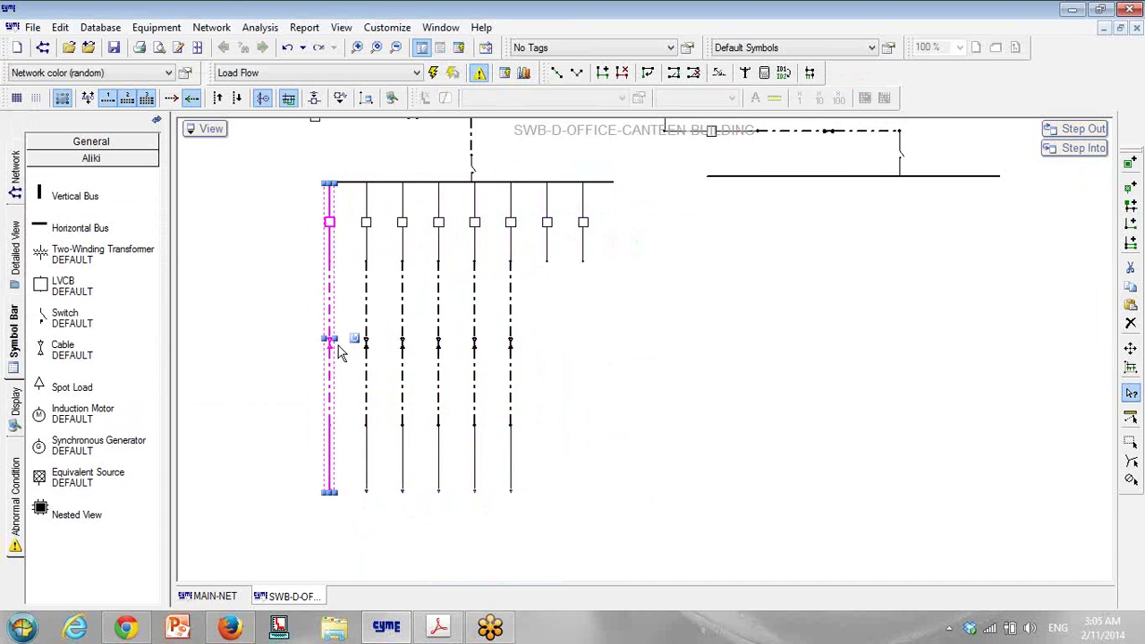
right_click(331, 276)
click(741, 303)
right_click(756, 307)
click(796, 414)
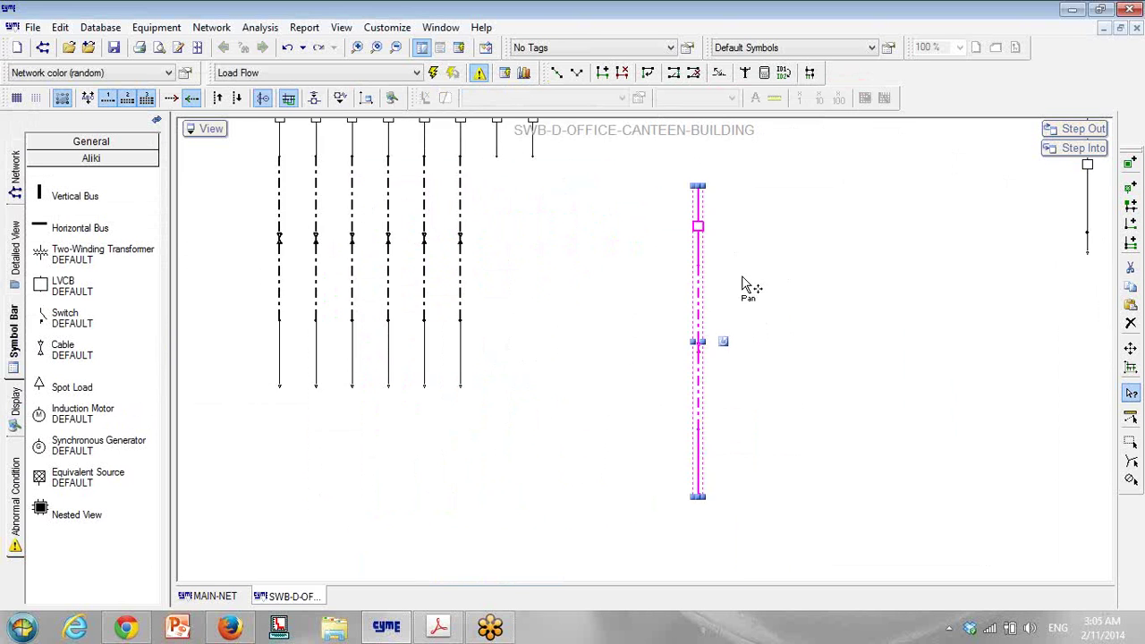
drag(741, 282, 685, 302)
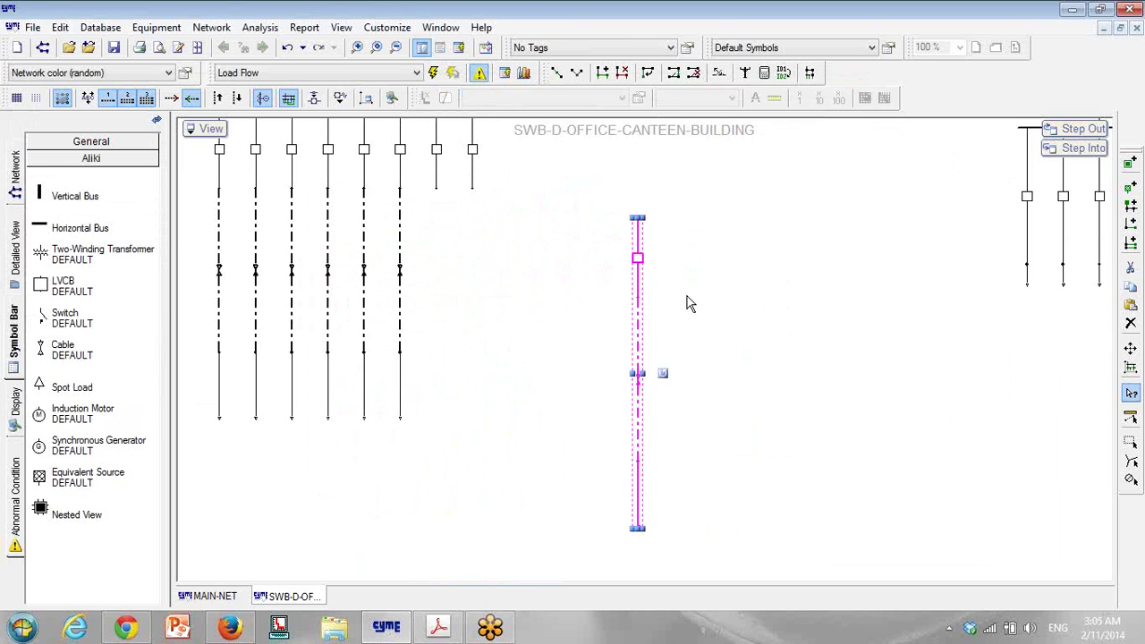
Step: Open the properties of the pasted feeder's top node 2523
click(637, 259)
scroll(636, 237, up, 3)
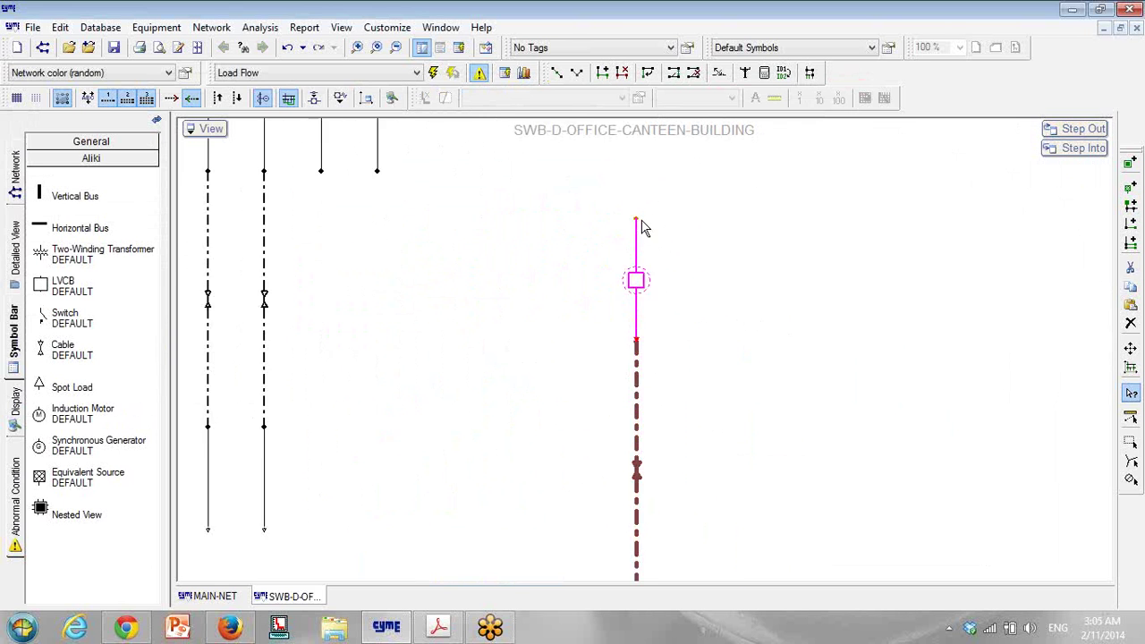
scroll(635, 223, up, 2)
double_click(633, 219)
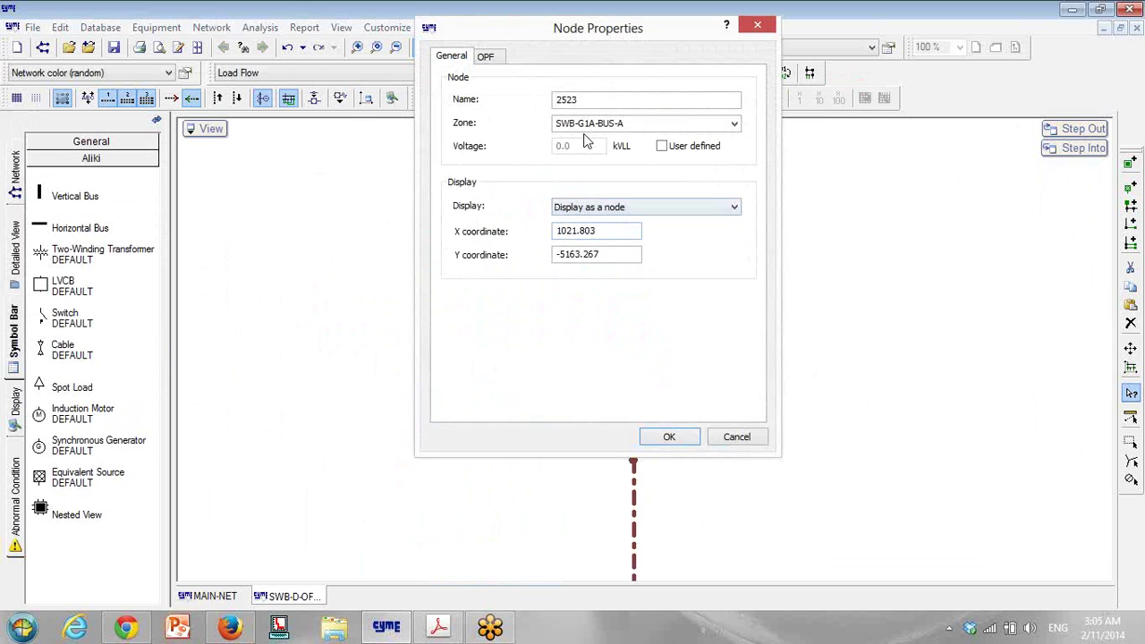
Step: Replace the node name 2523 with CONNECTION in Node Properties and confirm
drag(588, 105, 527, 99)
text(CON)
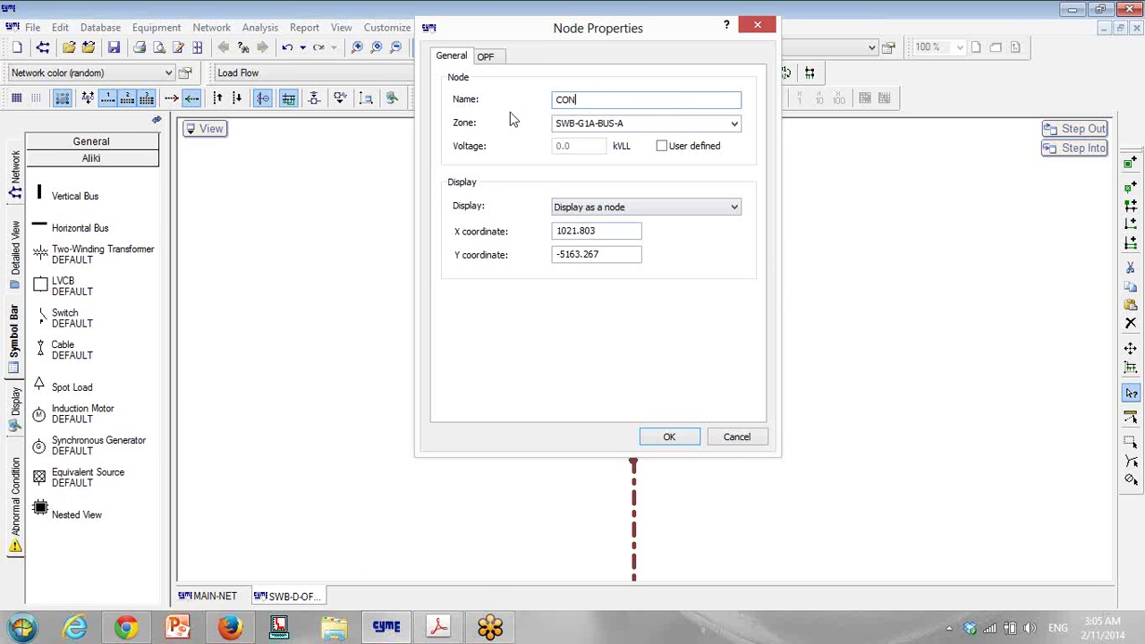
text(NECTION)
click(669, 437)
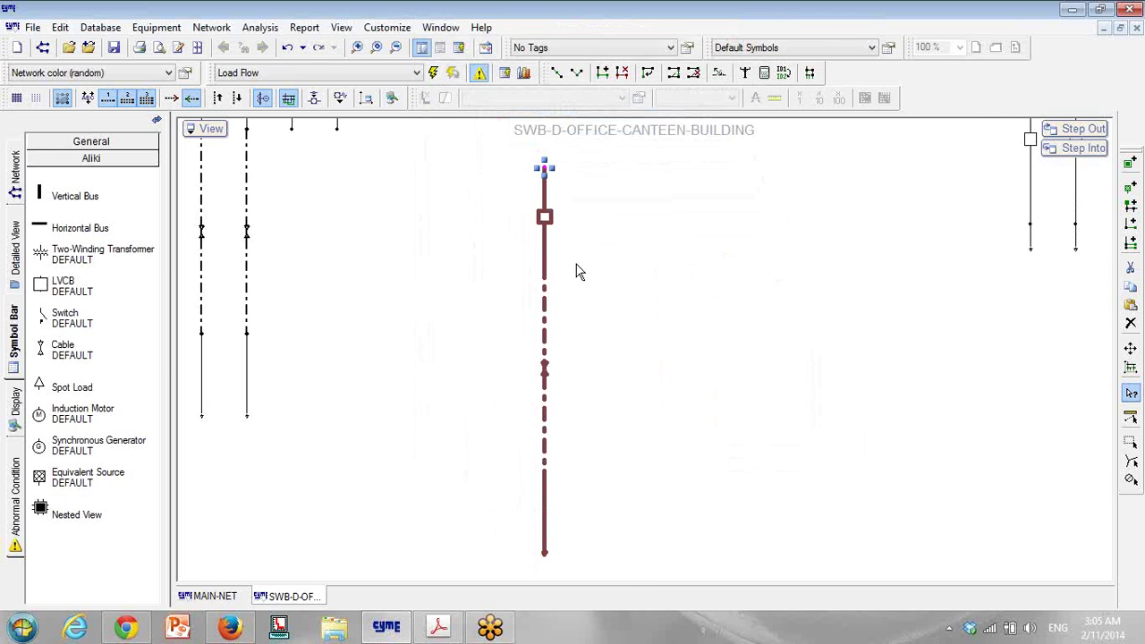
Step: Create network template temp-branch from the copied feeder, with CONNECTION as its connection node
drag(561, 147, 424, 496)
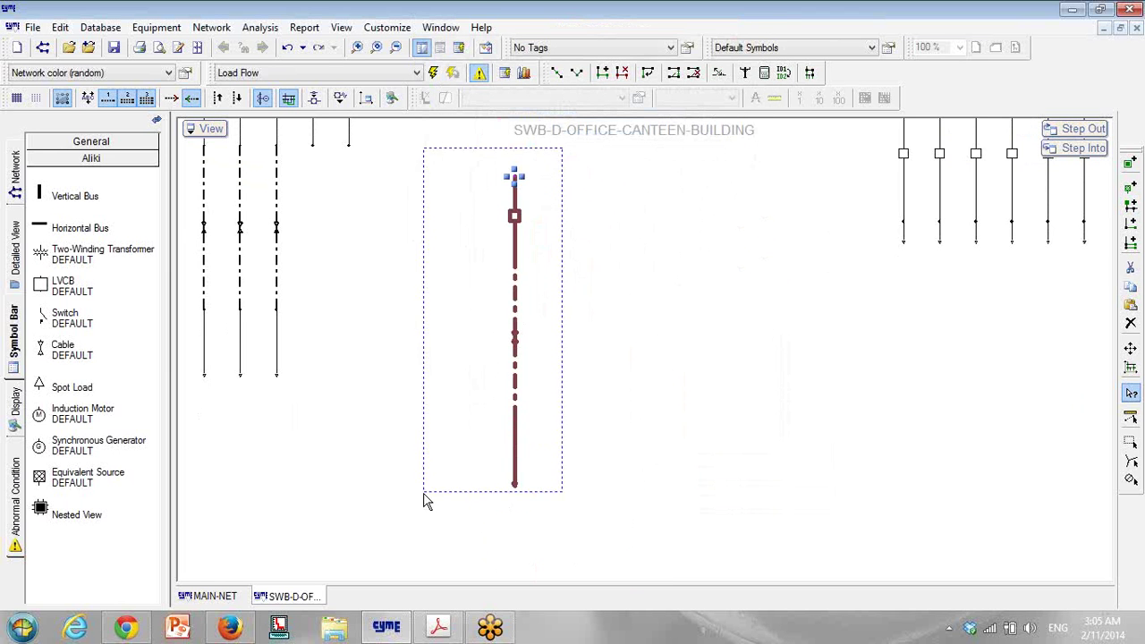
right_click(515, 252)
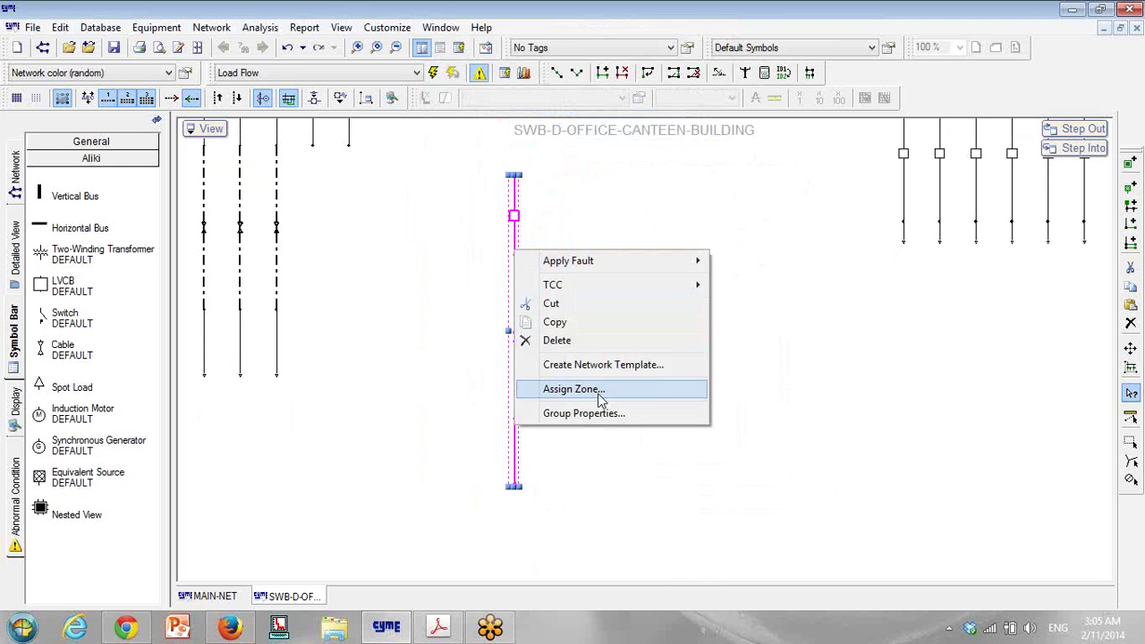
click(599, 365)
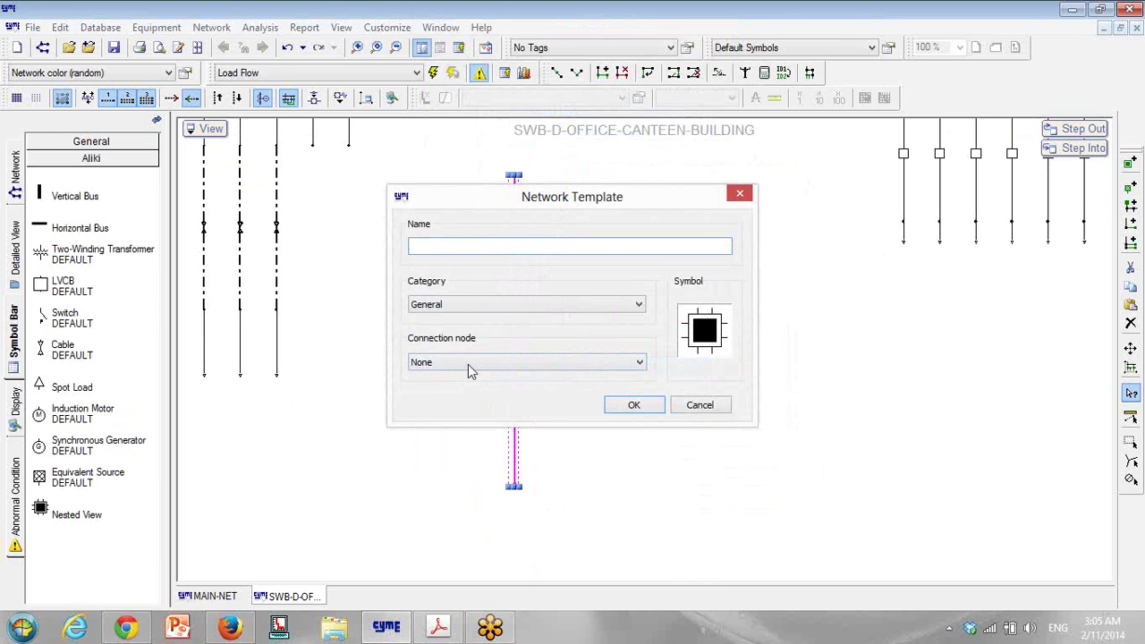
click(471, 369)
click(439, 388)
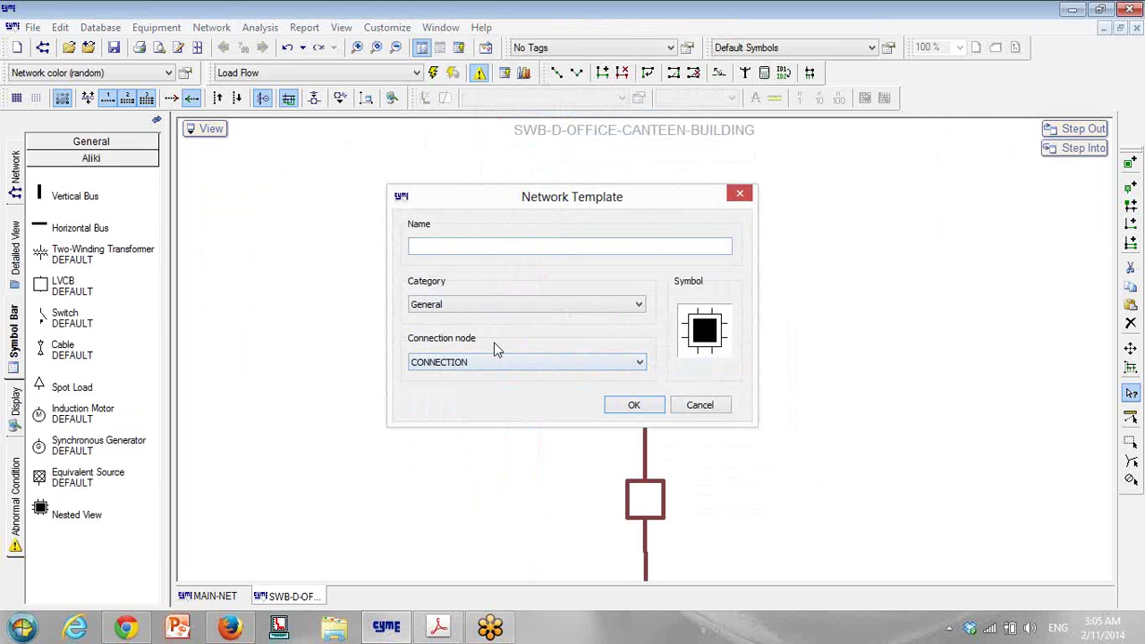
click(472, 247)
click(633, 406)
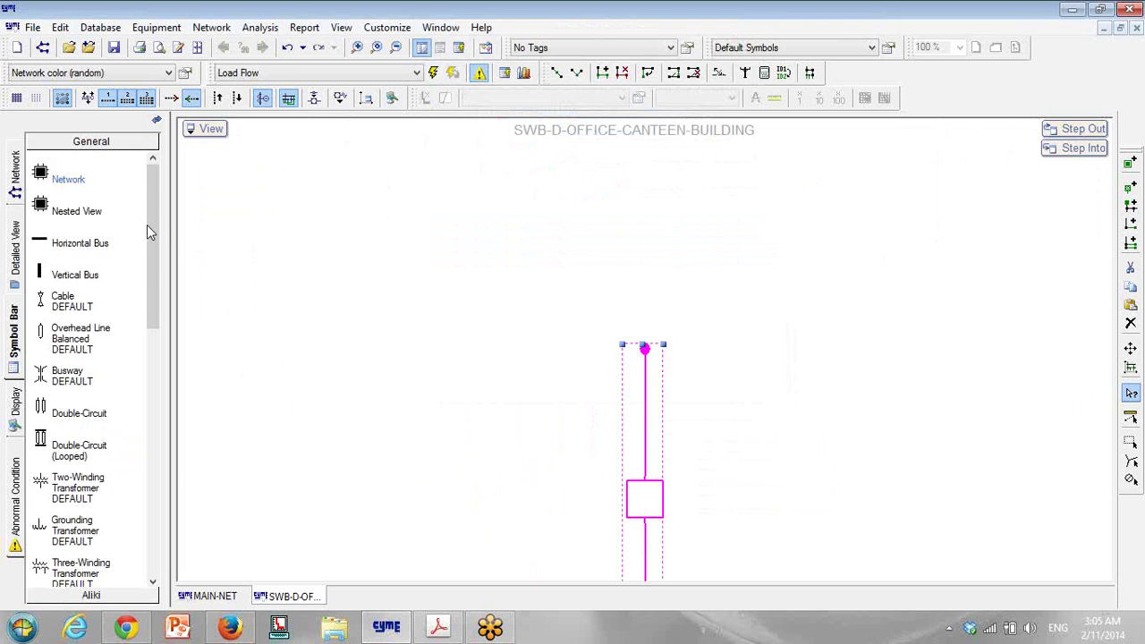
Step: Remove the branch2 template from the symbol list, keeping its definition file
drag(152, 224, 149, 488)
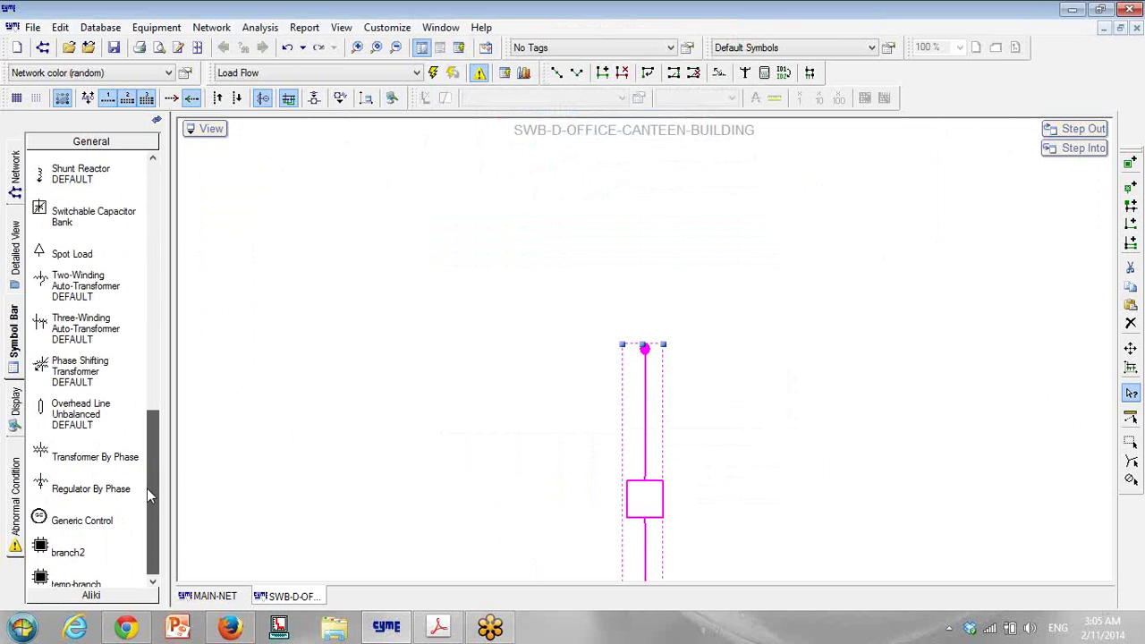
click(43, 550)
right_click(45, 543)
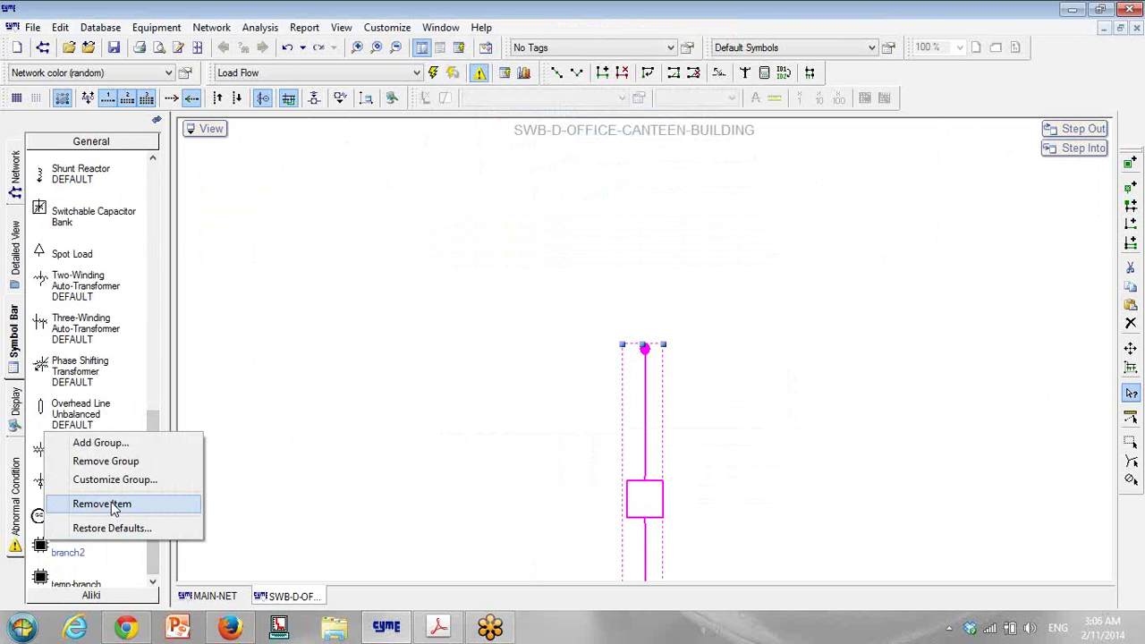
click(112, 508)
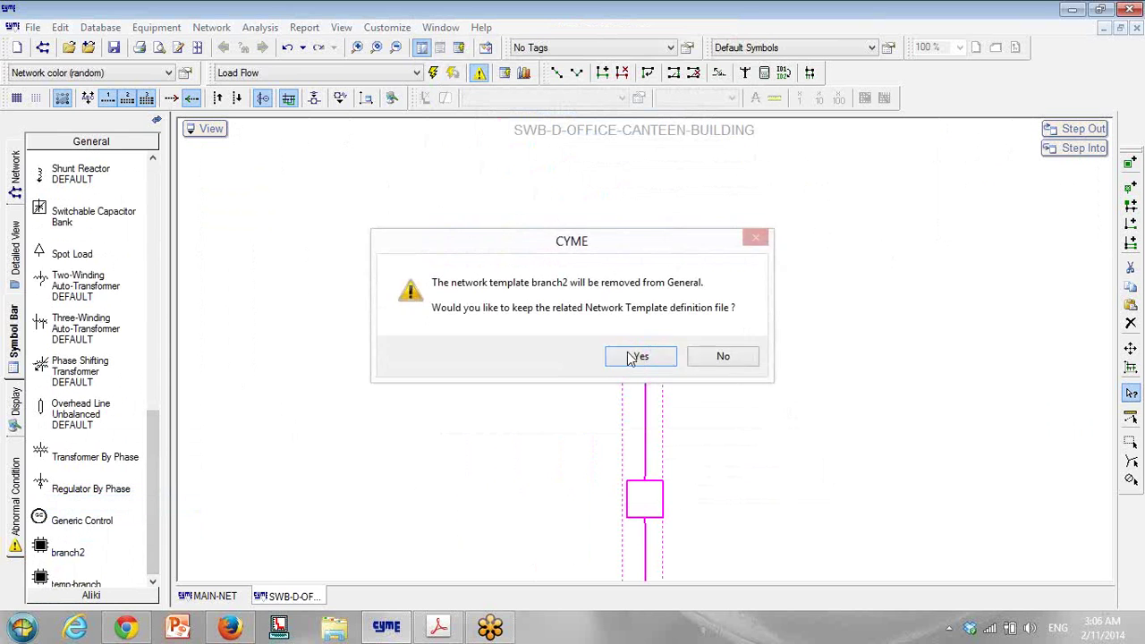
click(632, 358)
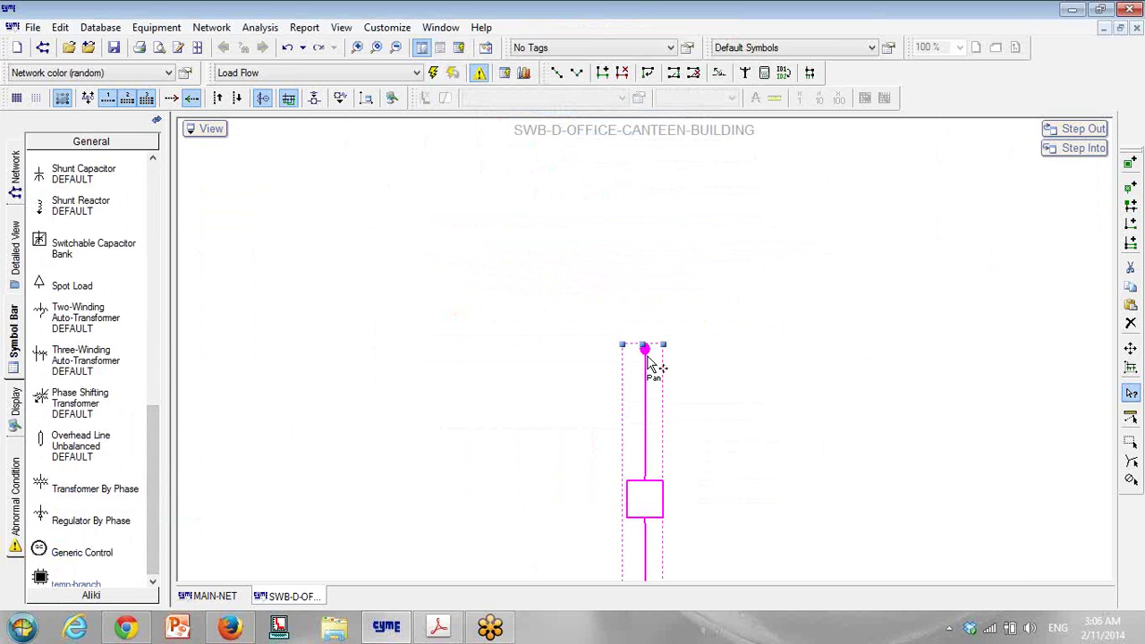
scroll(626, 304, down, 3)
Step: Delete the selected feeder line from the diagram and return to selection mode
scroll(617, 285, down, 2)
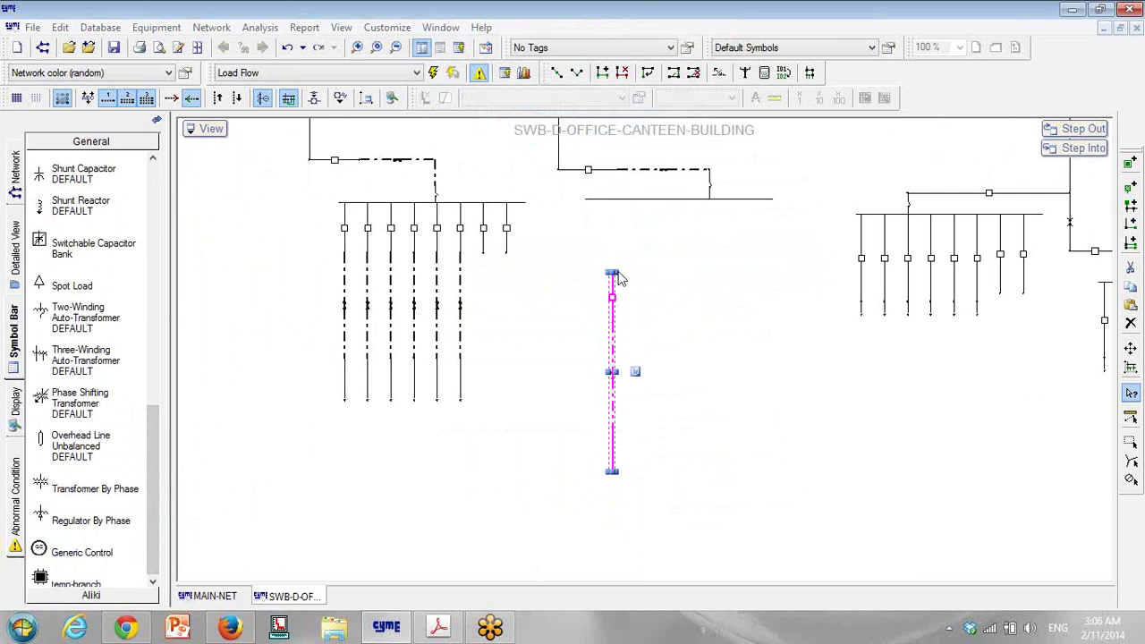
key(Delete)
key(Return)
scroll(581, 300, up, 3)
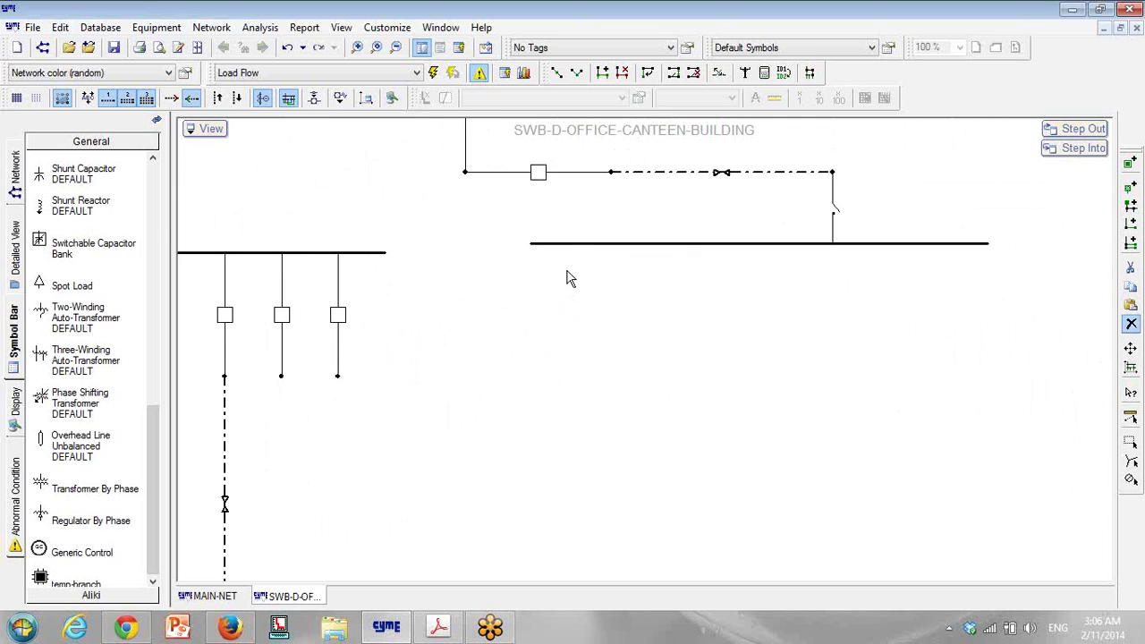
key(Escape)
scroll(483, 313, right, 2)
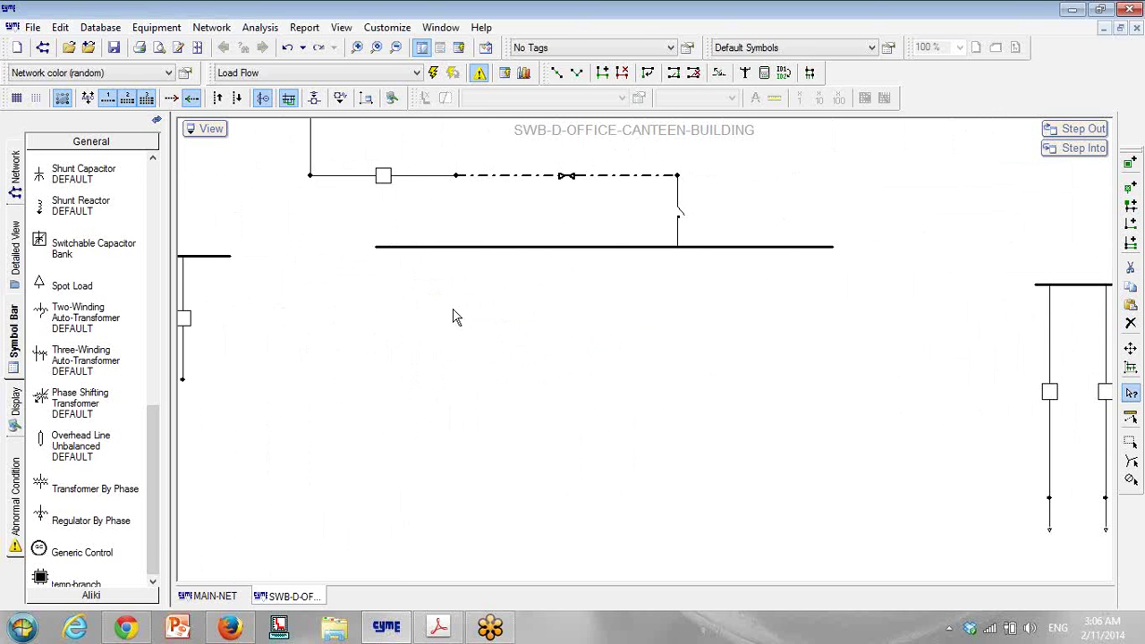
Step: Hang eight temp-branch feeder branches along the bus, left to right
click(49, 580)
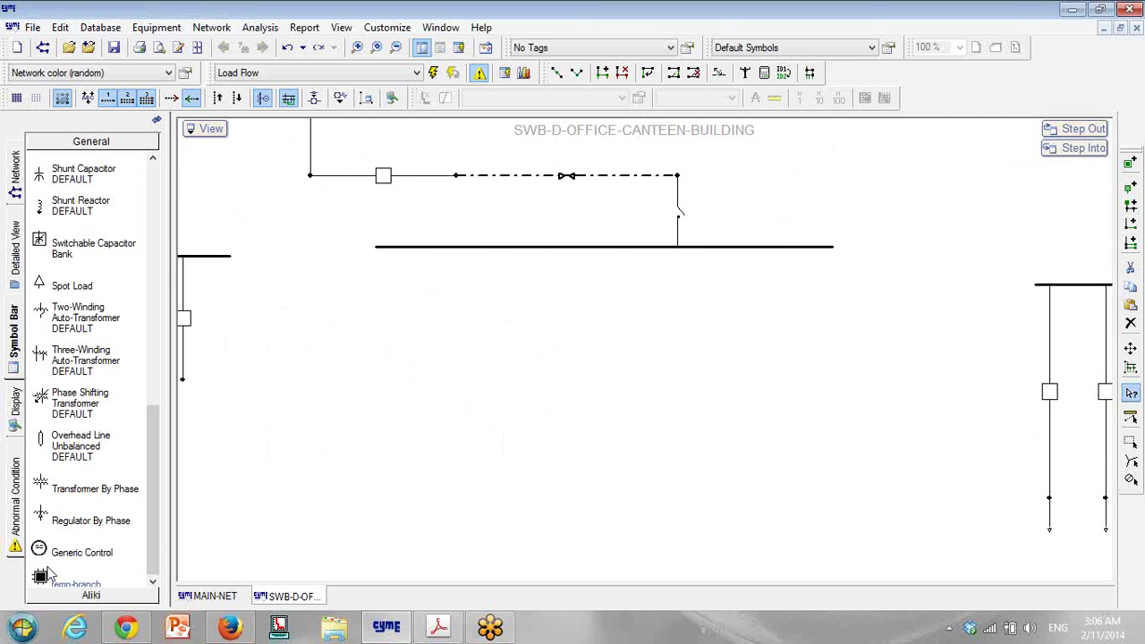
click(389, 248)
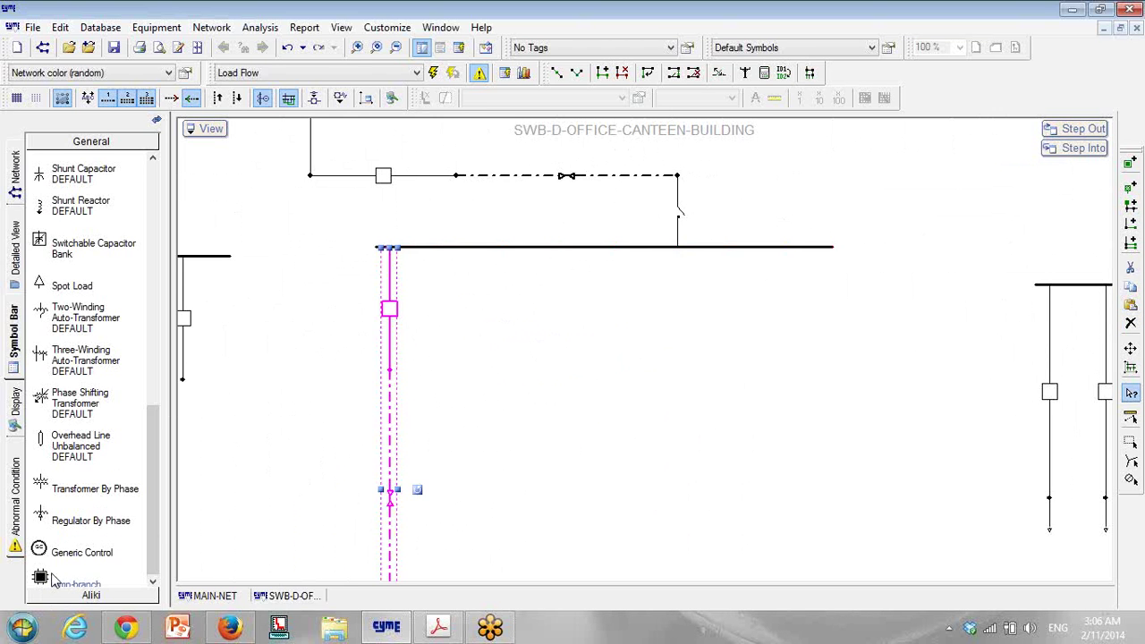
click(49, 580)
click(446, 248)
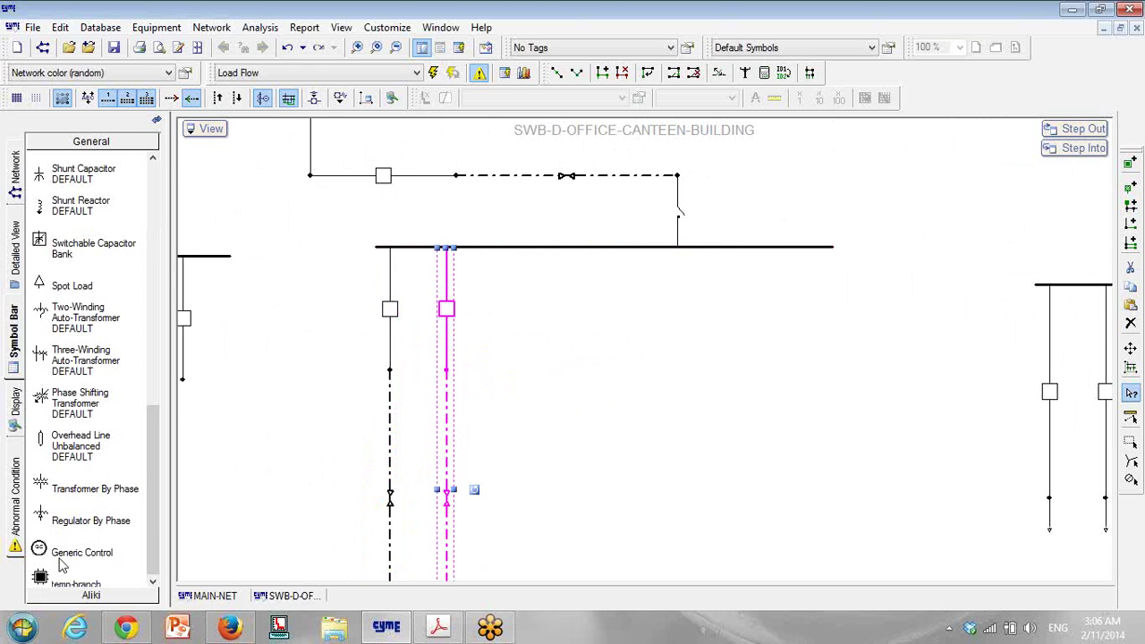
click(40, 580)
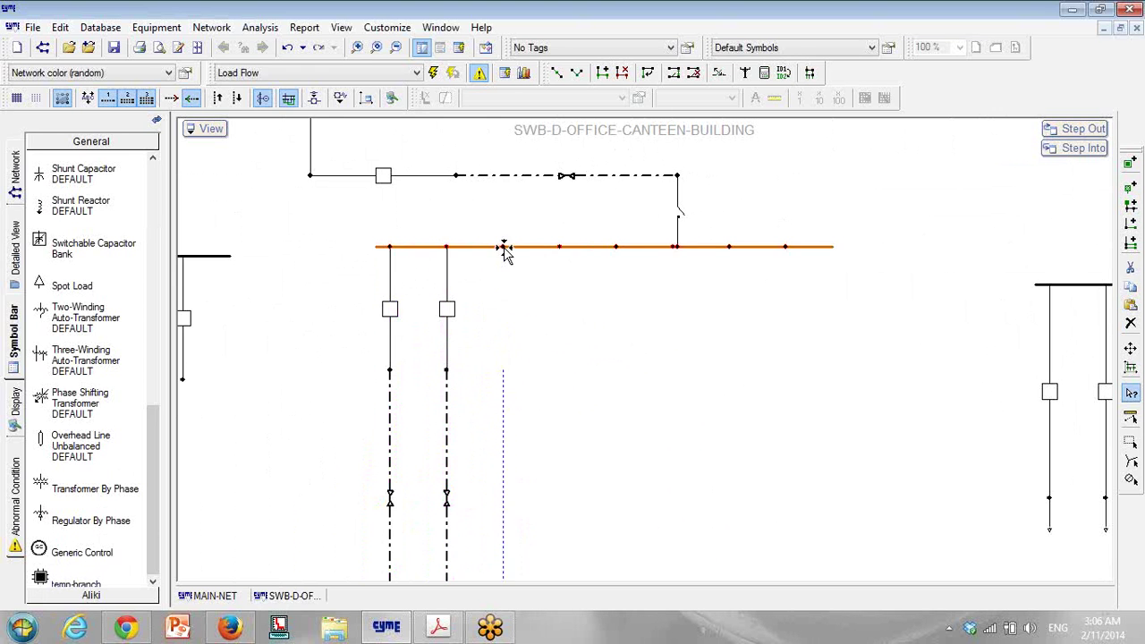
click(503, 248)
click(45, 579)
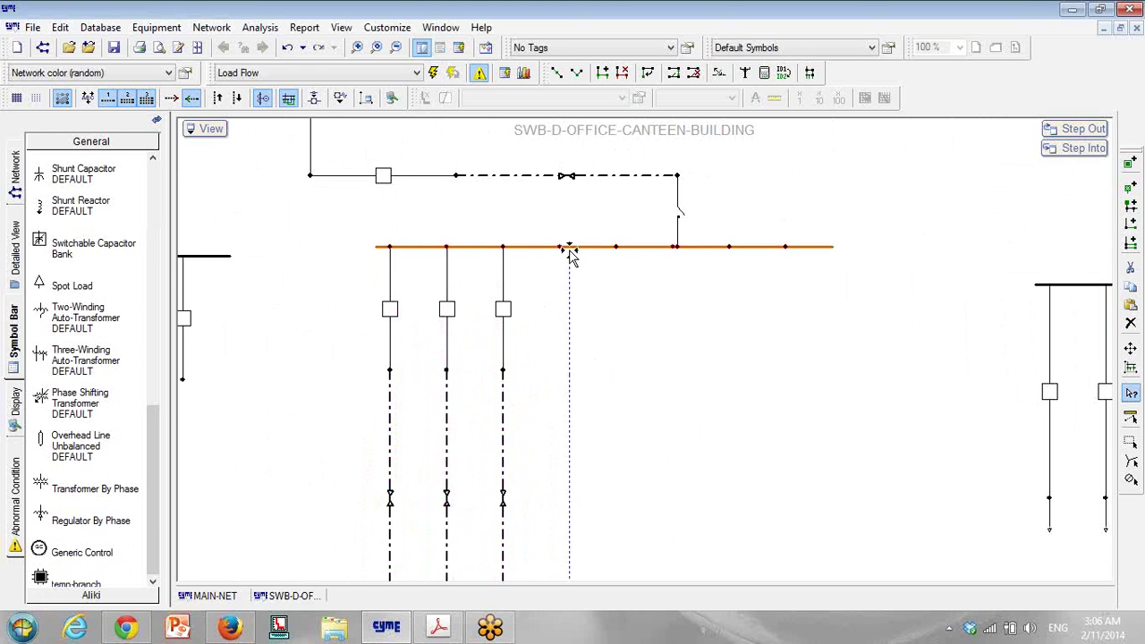
click(560, 248)
click(50, 581)
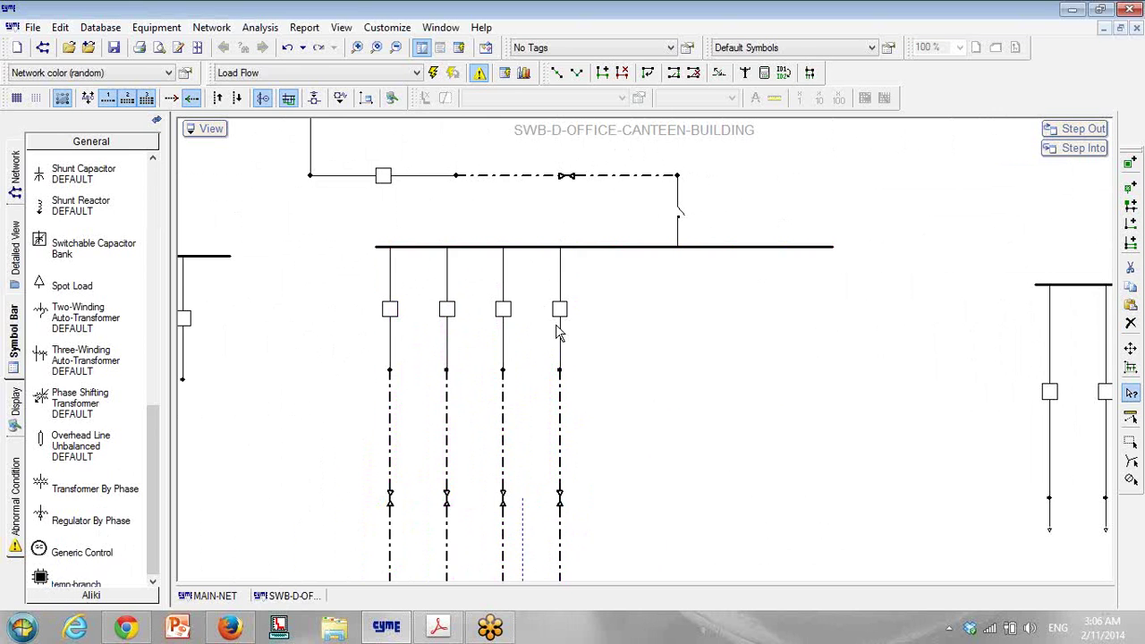
click(617, 248)
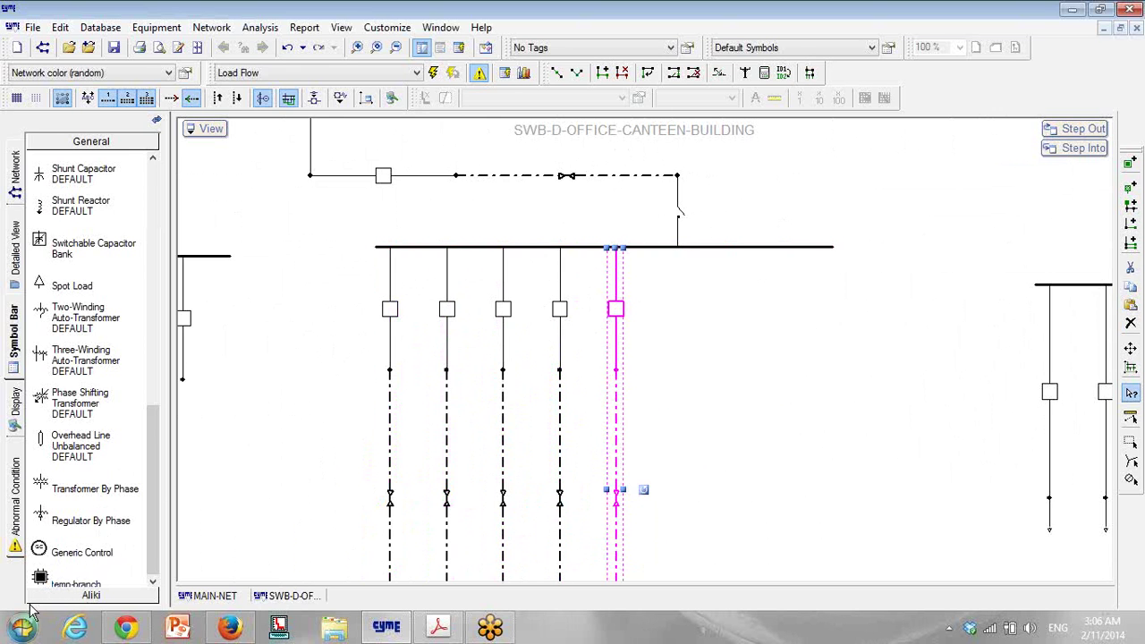
click(50, 582)
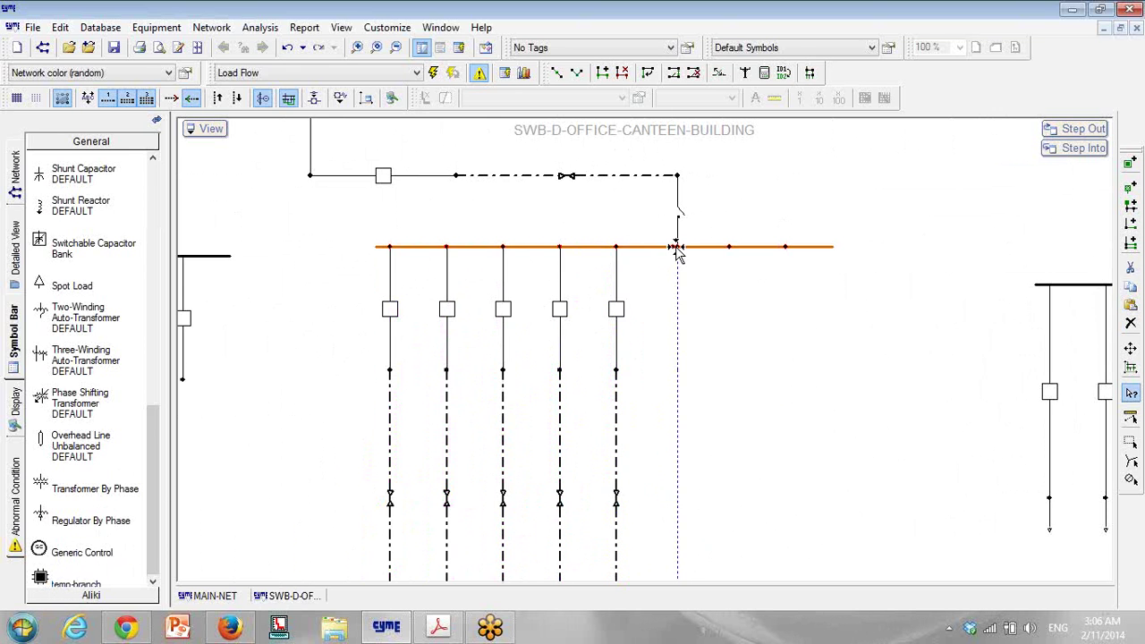
click(674, 248)
click(41, 581)
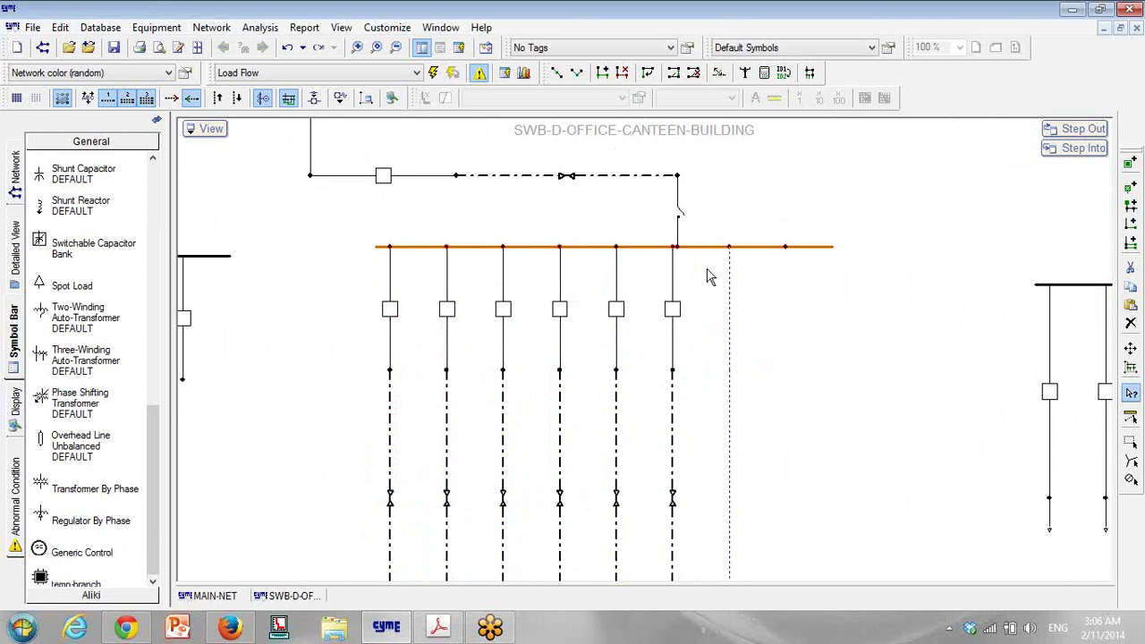
click(729, 247)
click(40, 581)
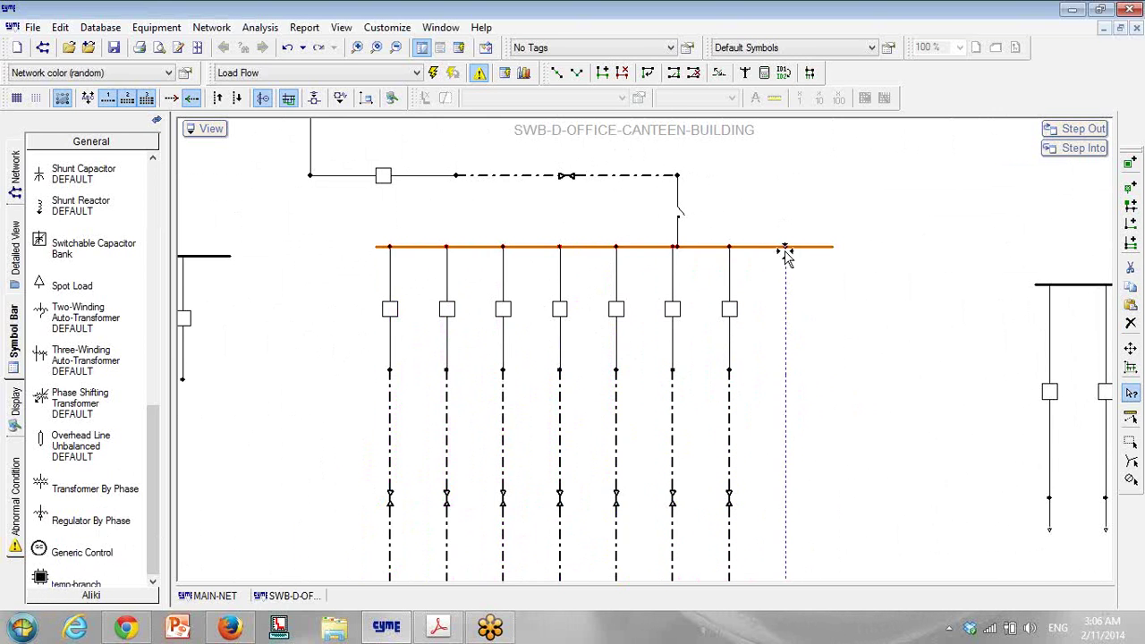
click(786, 248)
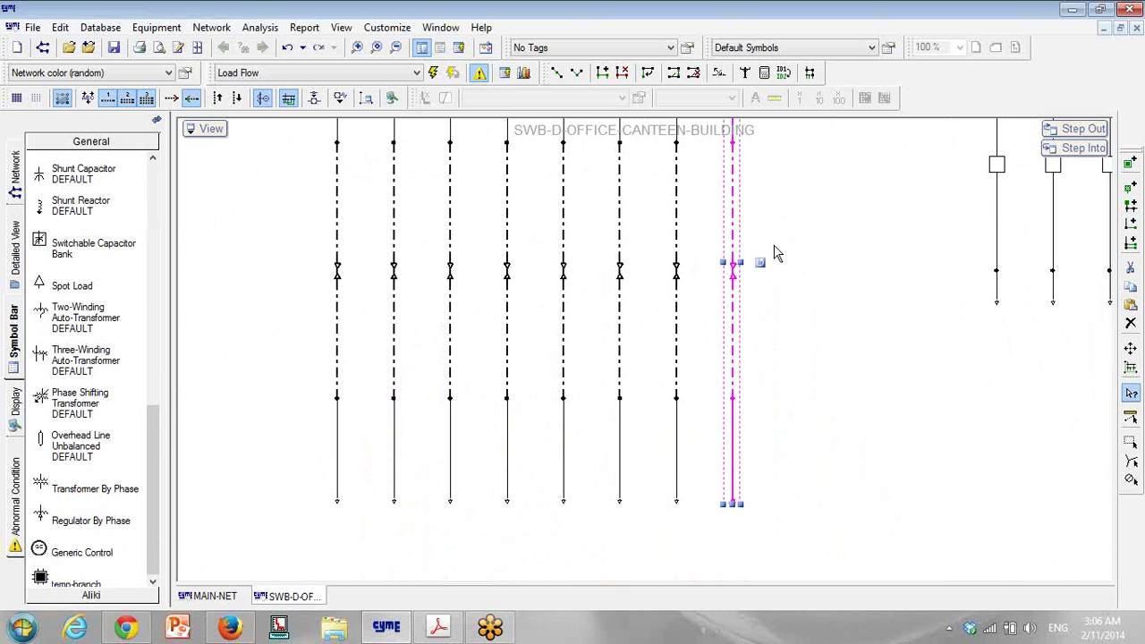
Step: Review a feeder's cable section and its spot load (6.9 kW, 80% power factor)
double_click(676, 296)
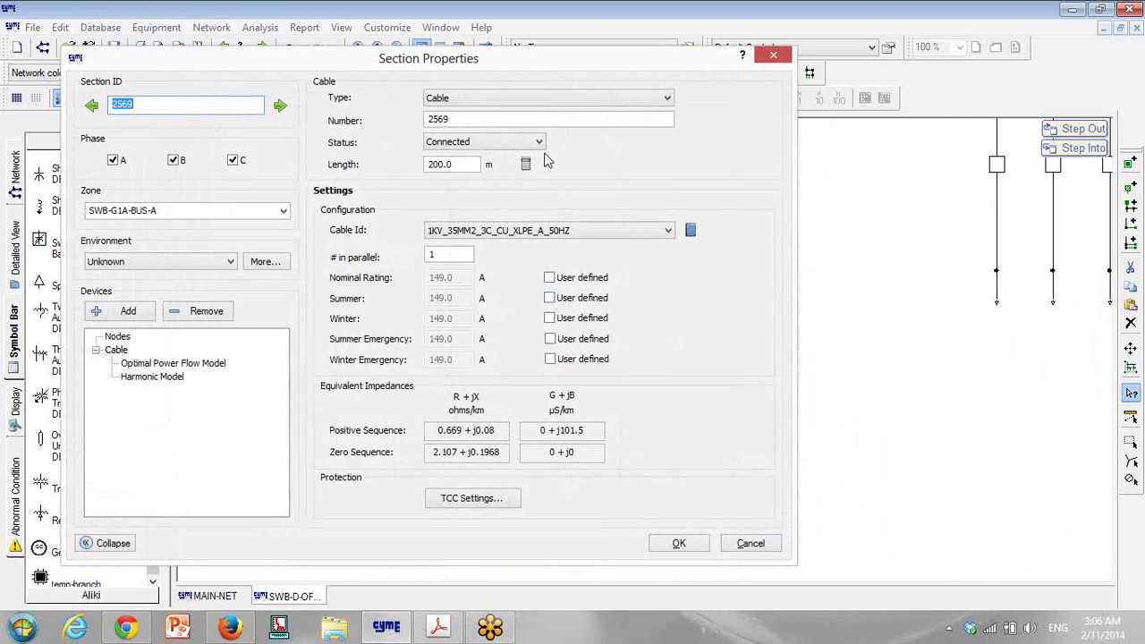
click(678, 543)
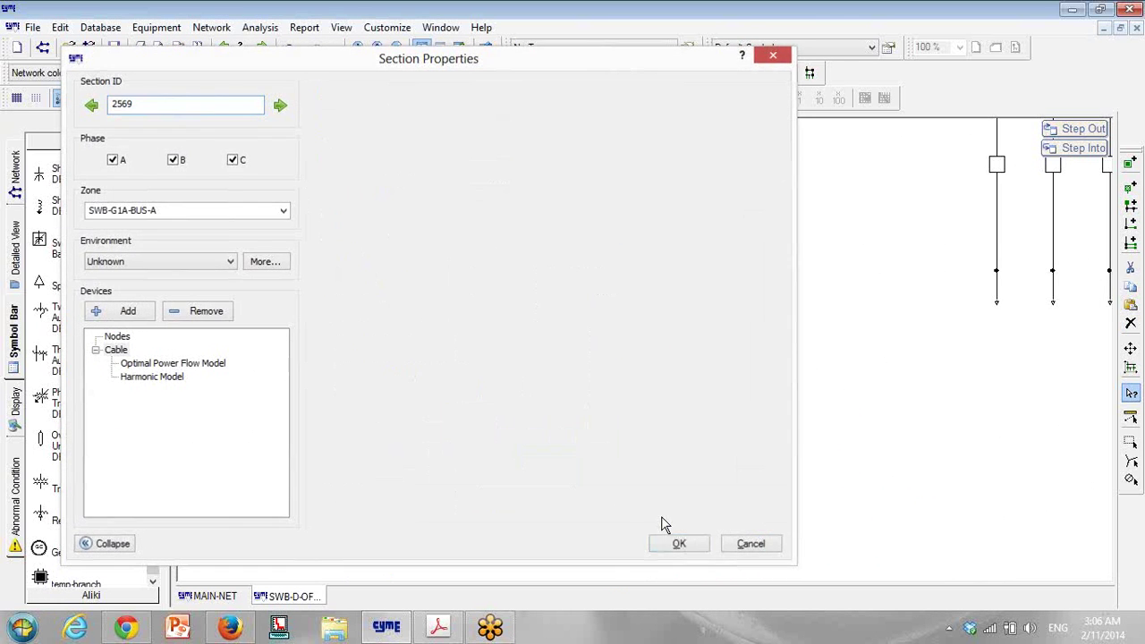
click(509, 419)
double_click(510, 421)
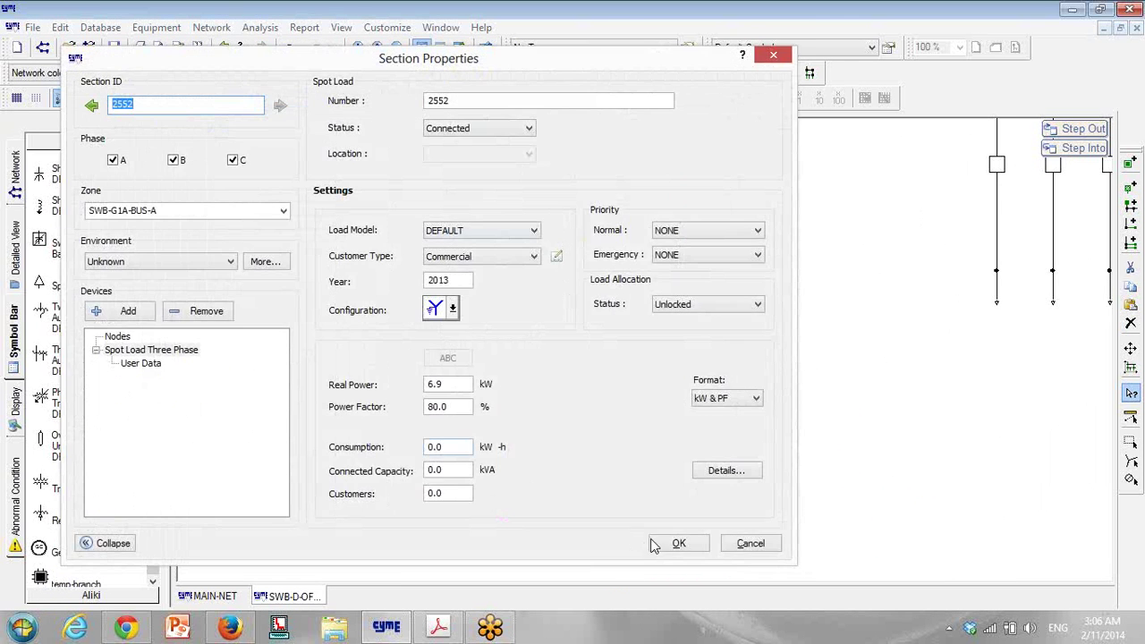
click(682, 546)
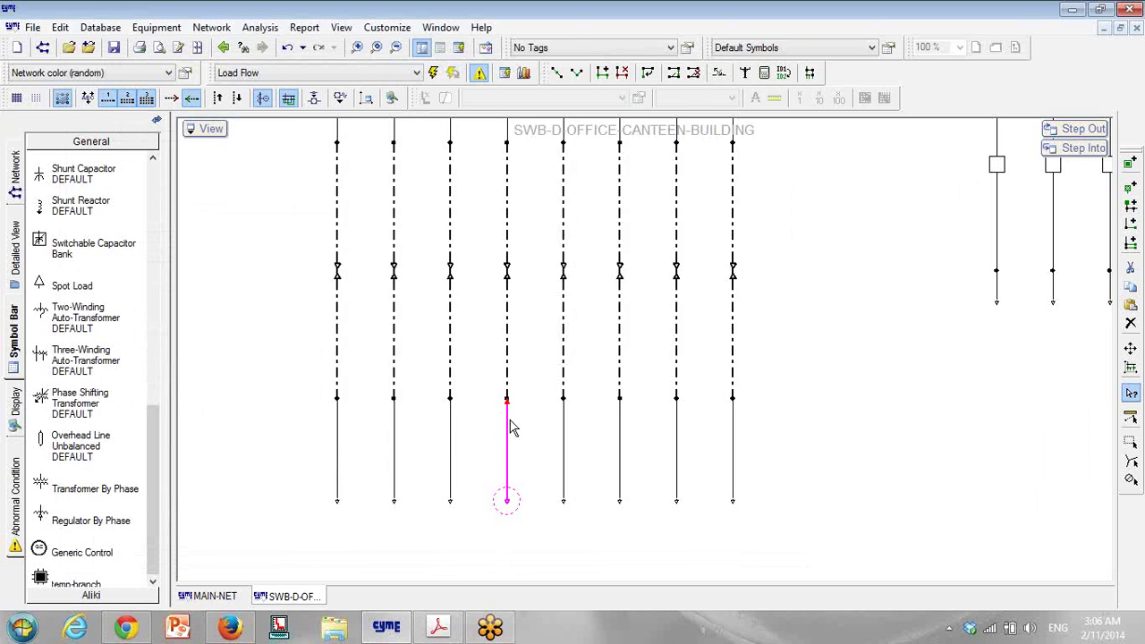
Step: Confirm the feeder breaker is 0.6KV-32A, then select the canteen bus with its eight feeders
scroll(507, 429, down, 2)
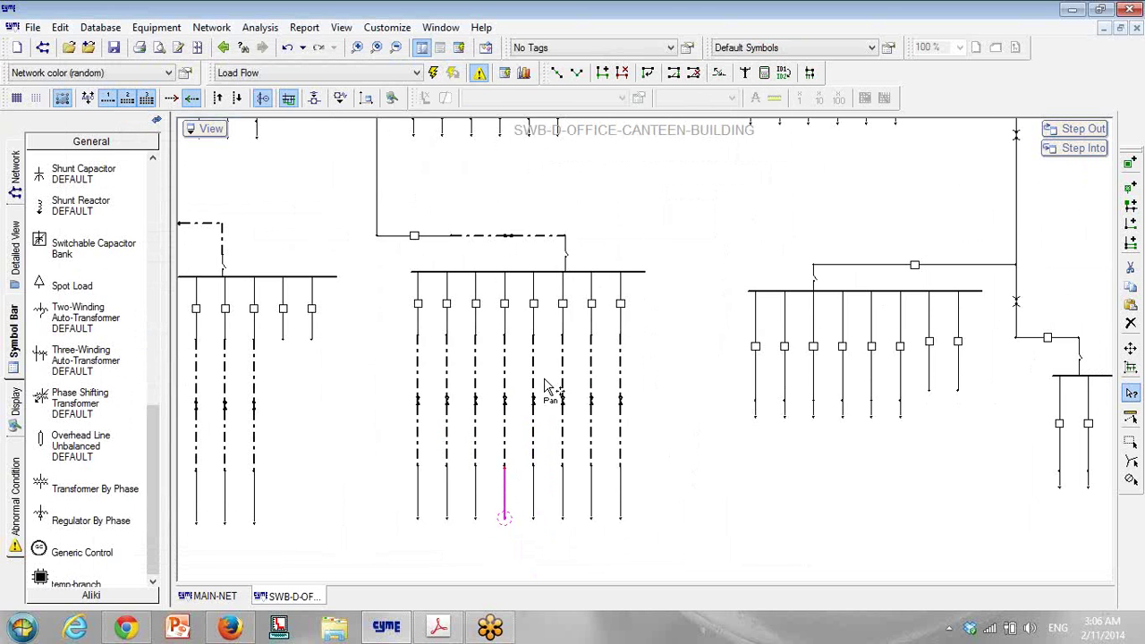
scroll(474, 344, up, 1)
scroll(394, 260, up, 1)
double_click(380, 217)
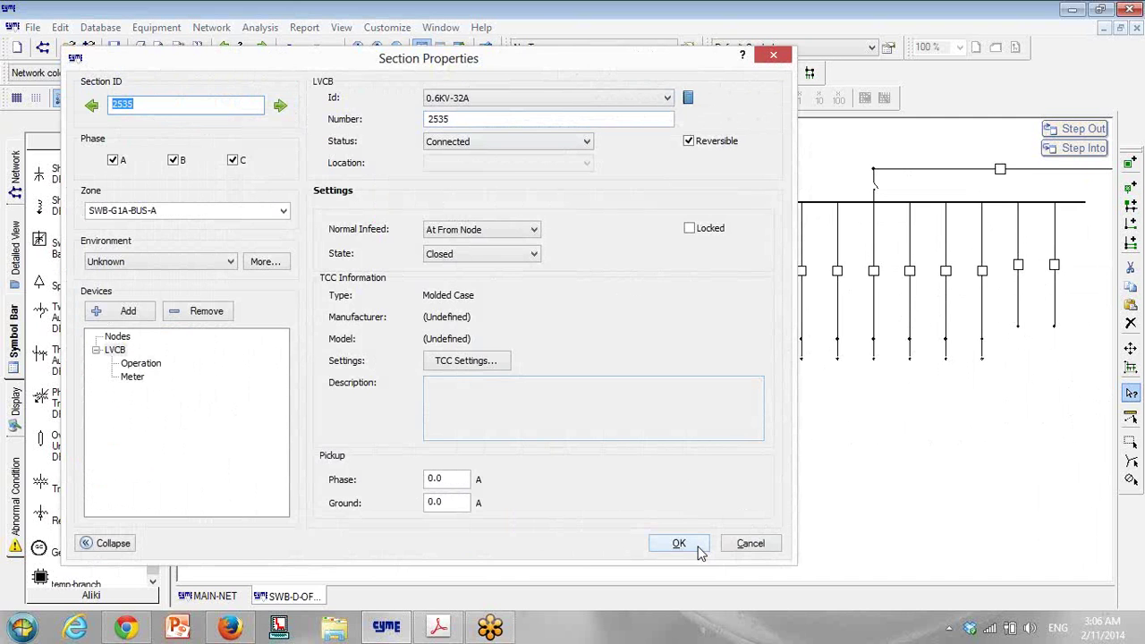
click(679, 543)
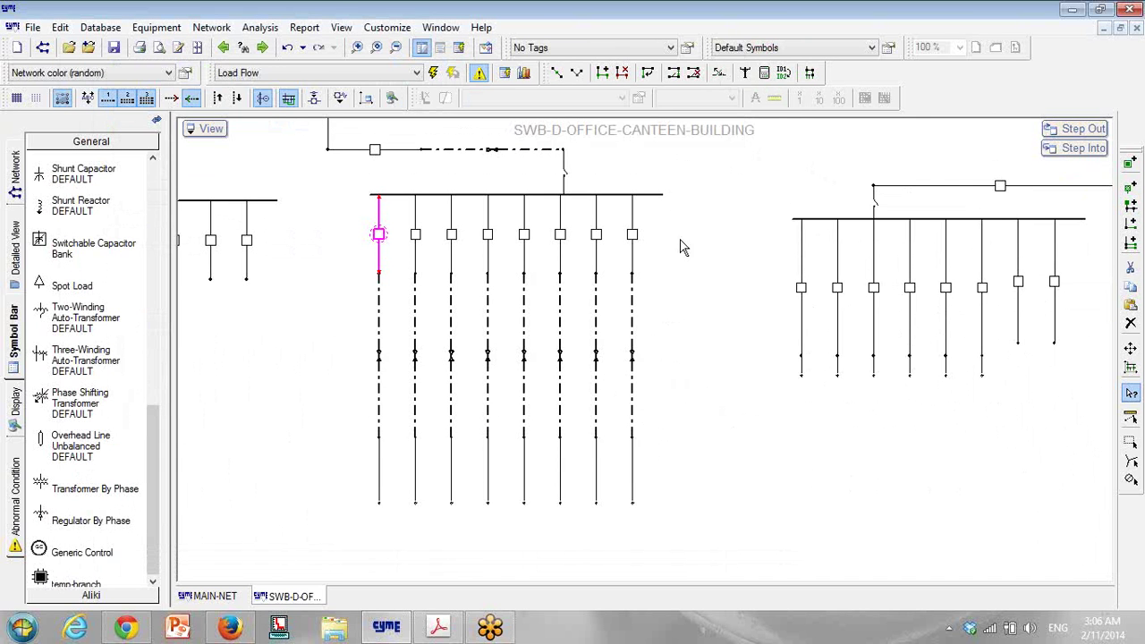
click(508, 226)
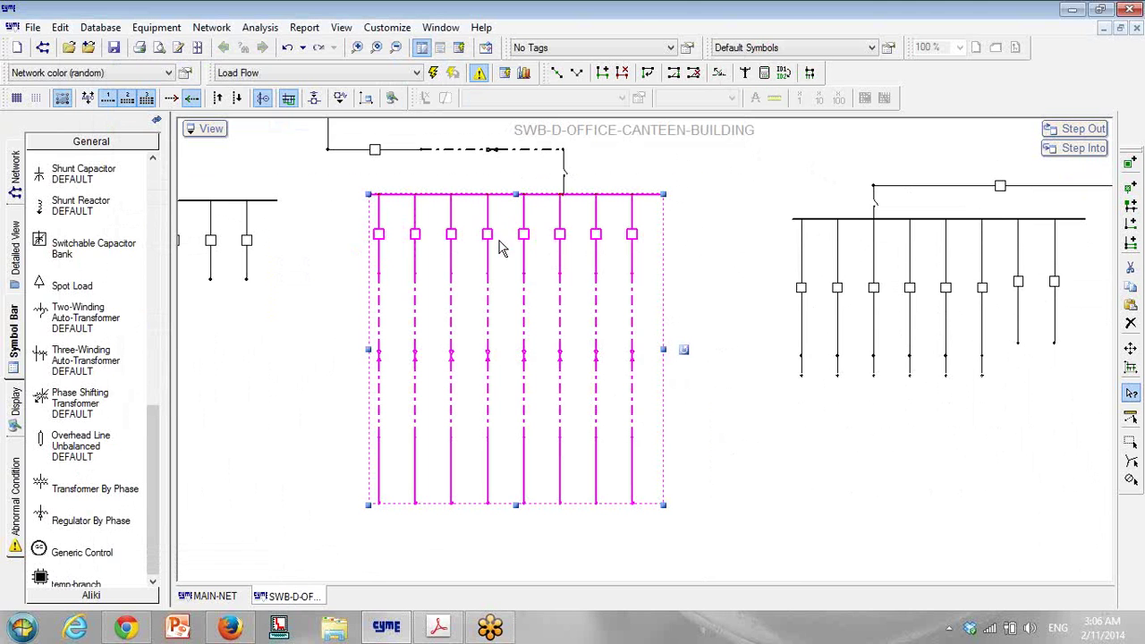
Step: In Group Properties, filter to cables only and set every cable length to 150 m
right_click(499, 241)
click(572, 405)
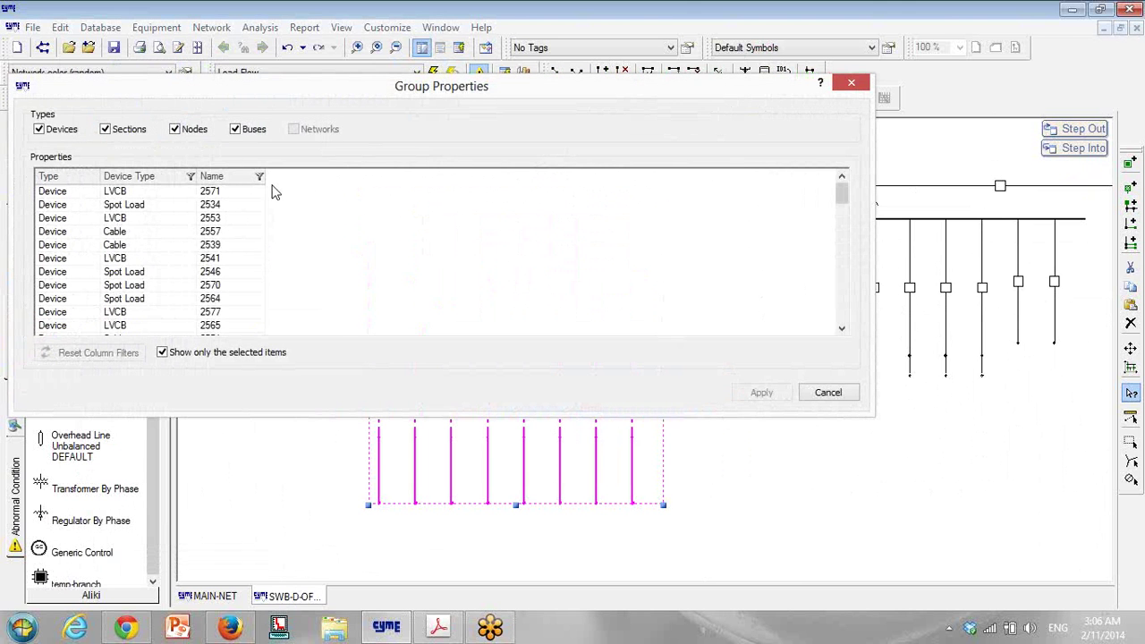
click(235, 130)
click(175, 130)
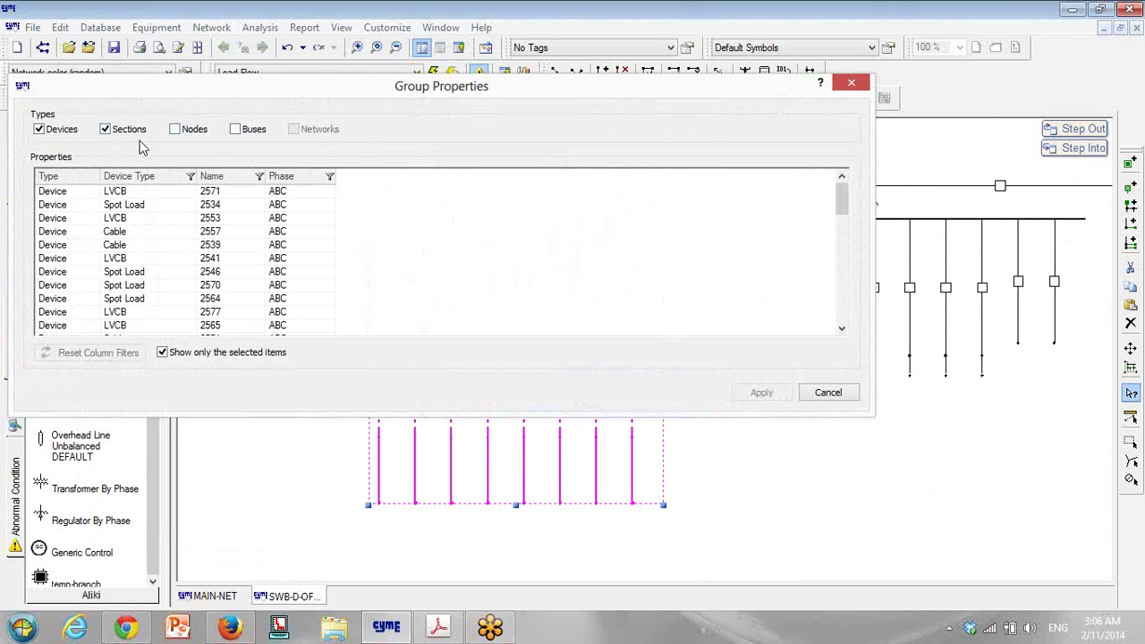
click(190, 177)
click(228, 212)
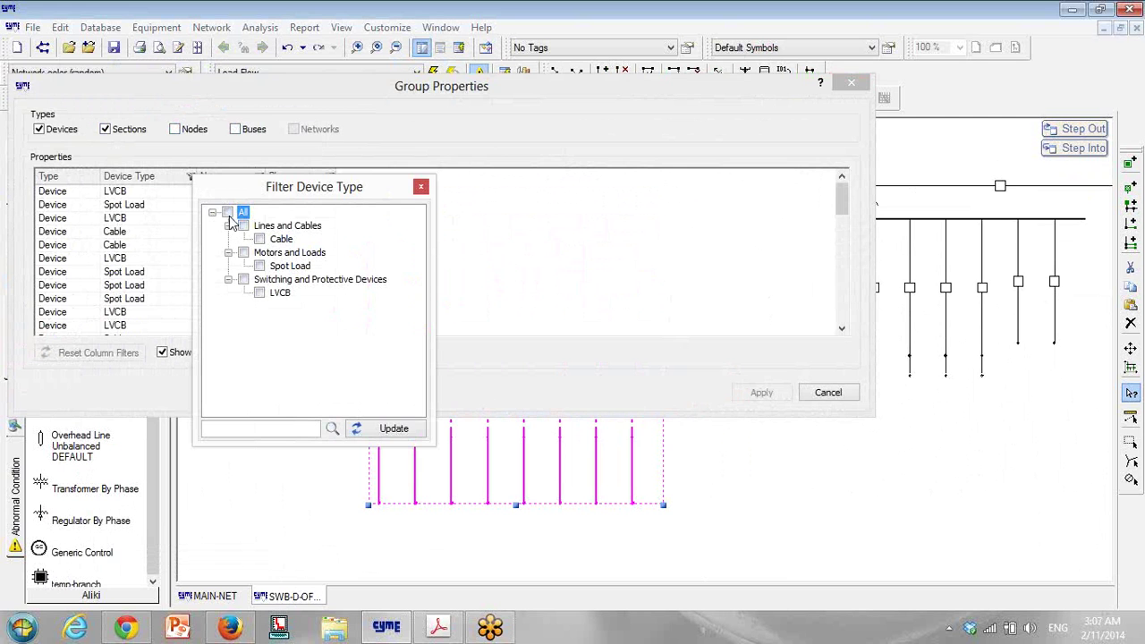
click(260, 239)
click(393, 428)
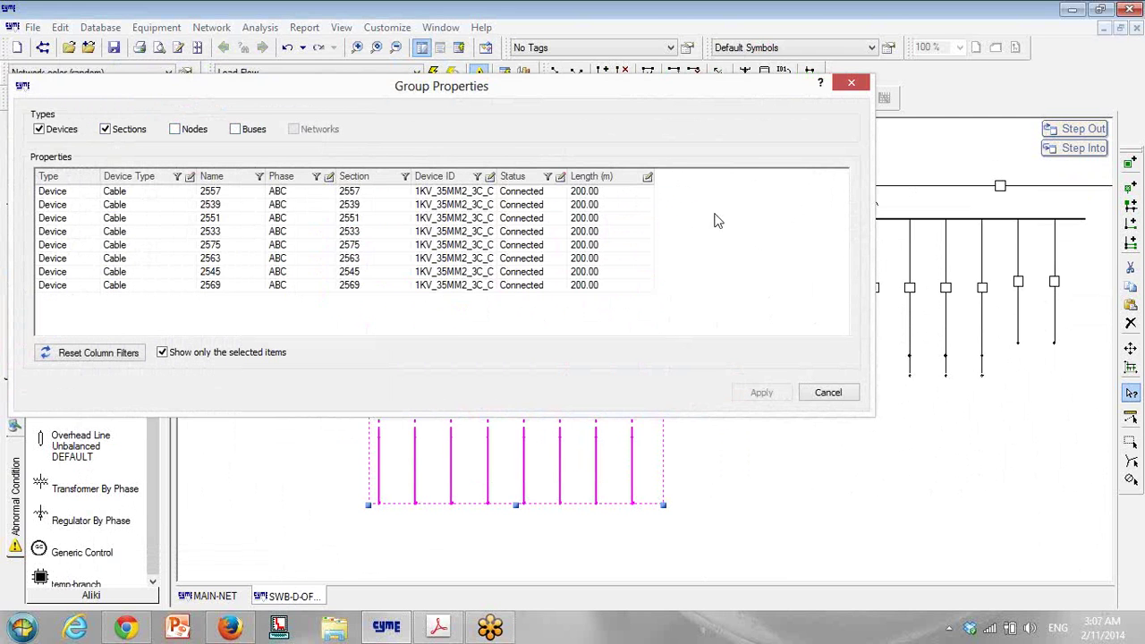
click(648, 178)
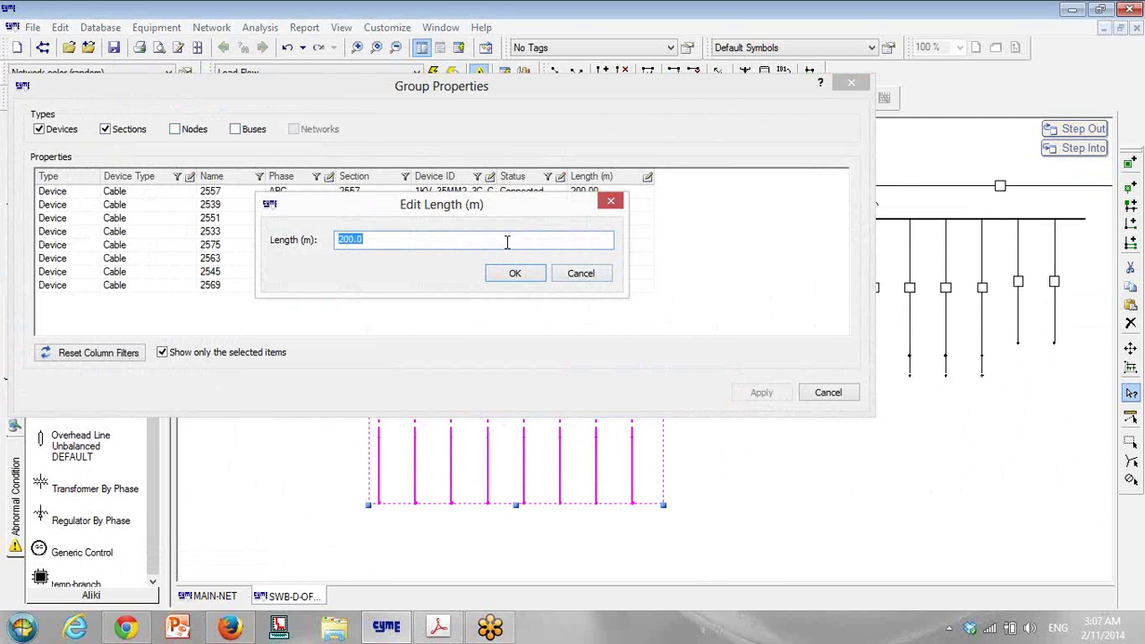
text(150)
click(534, 277)
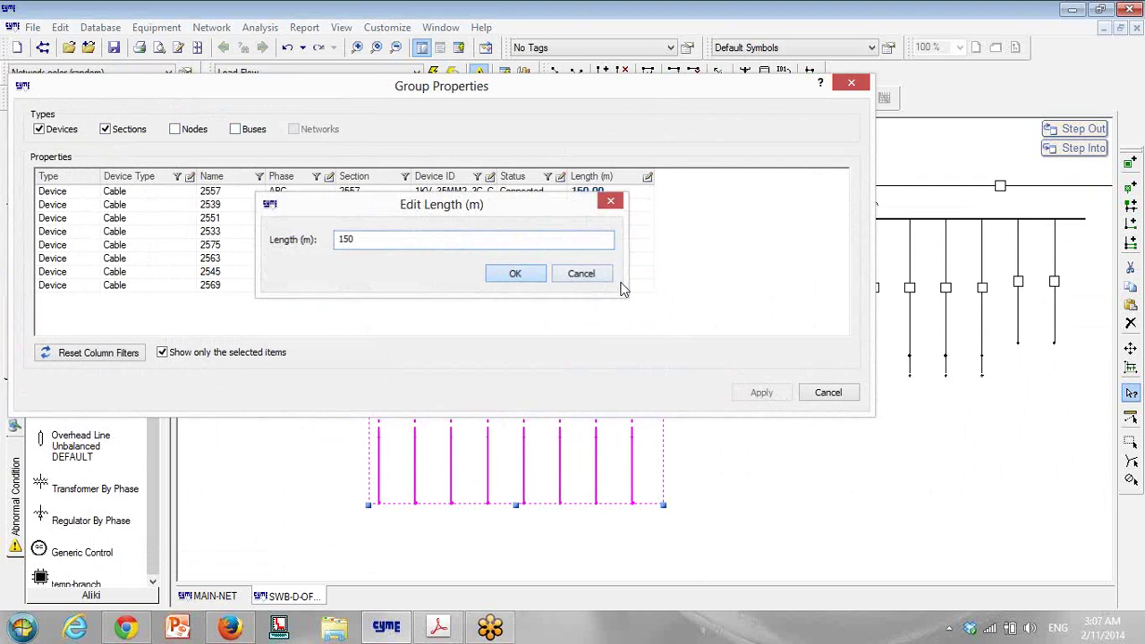
Step: Set all eight feeder cables to type 1KV_70MM2_3C_CU_XLPE_A_50HZ
drag(496, 176, 528, 176)
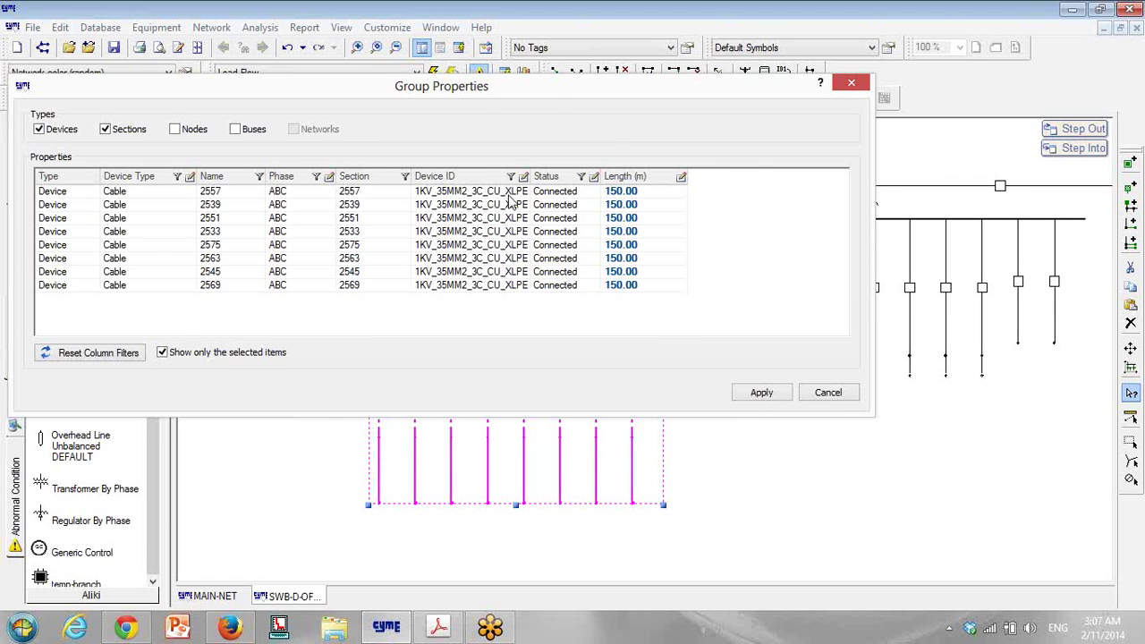
click(523, 177)
click(487, 240)
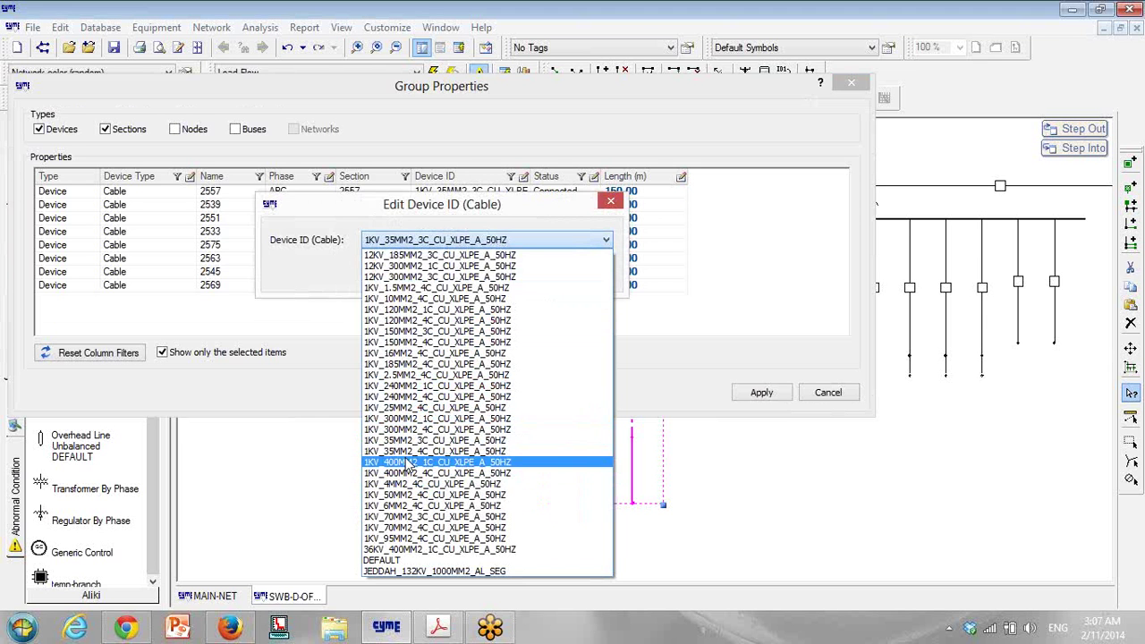
click(422, 517)
click(515, 276)
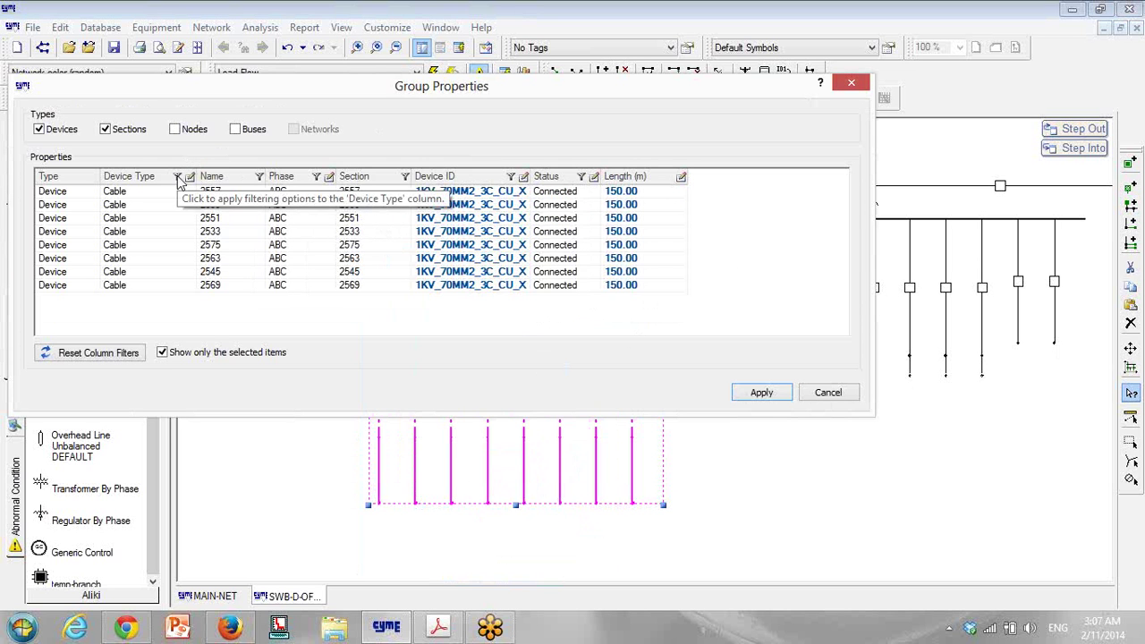
Step: Filter the group property list to show only LVCB breakers
click(176, 132)
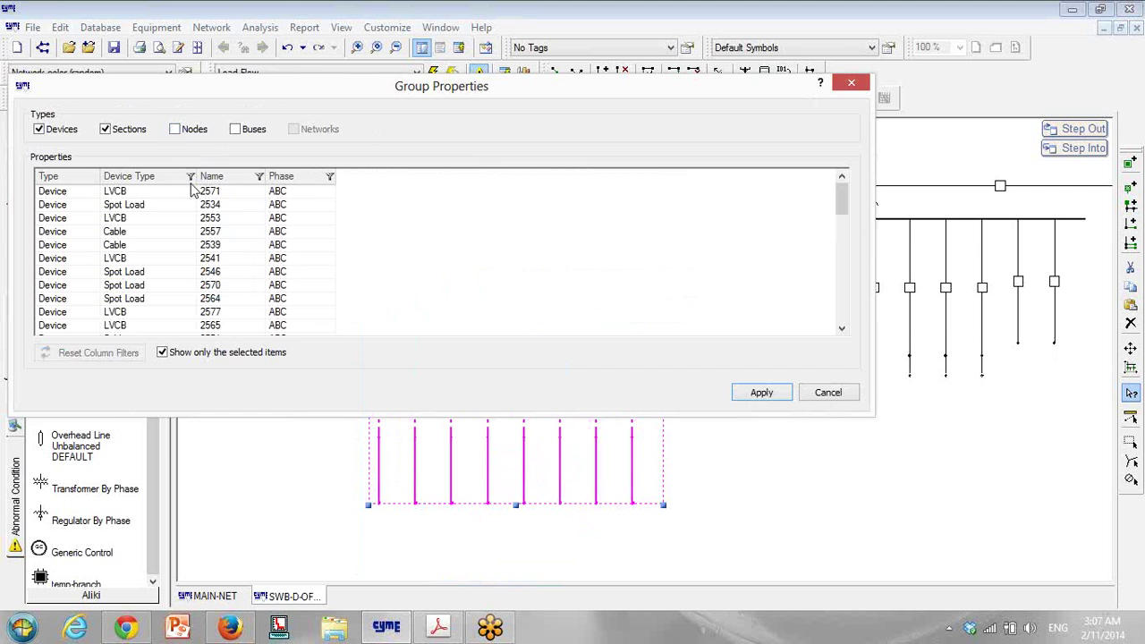
click(191, 177)
click(223, 213)
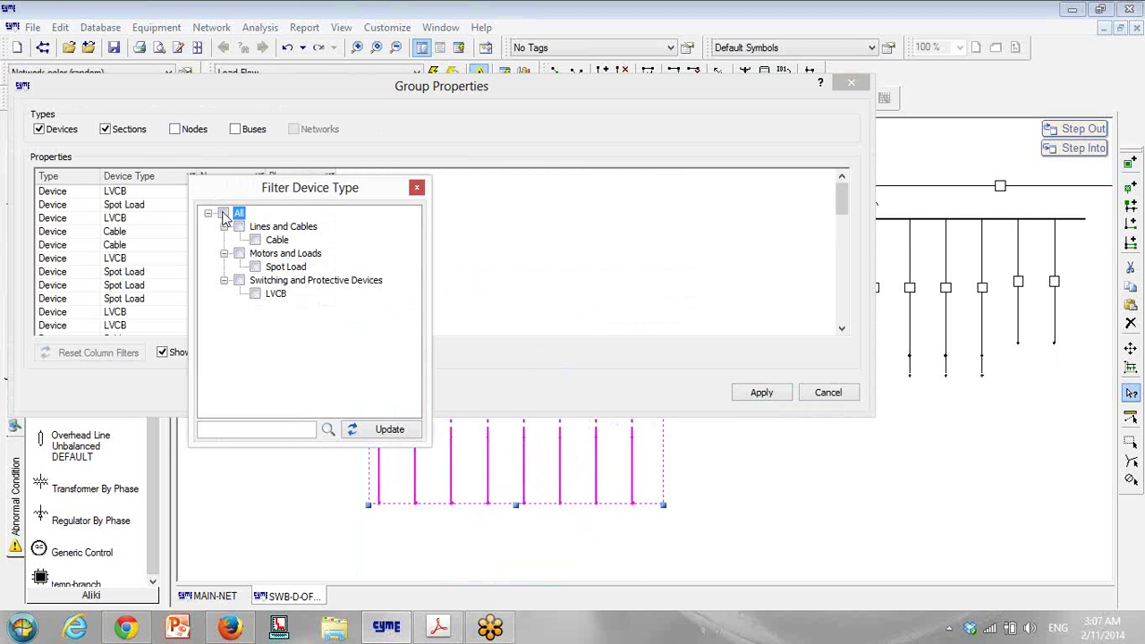
click(256, 294)
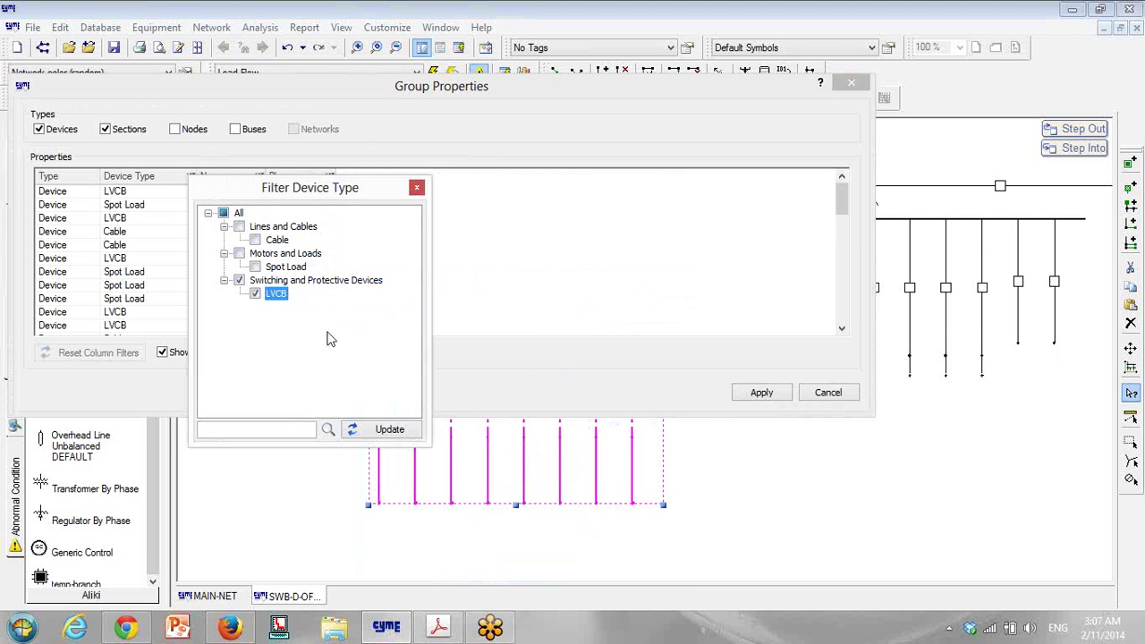
click(402, 431)
Step: Set all eight breakers to the 0.6KV-40A rating and apply the changes
click(522, 177)
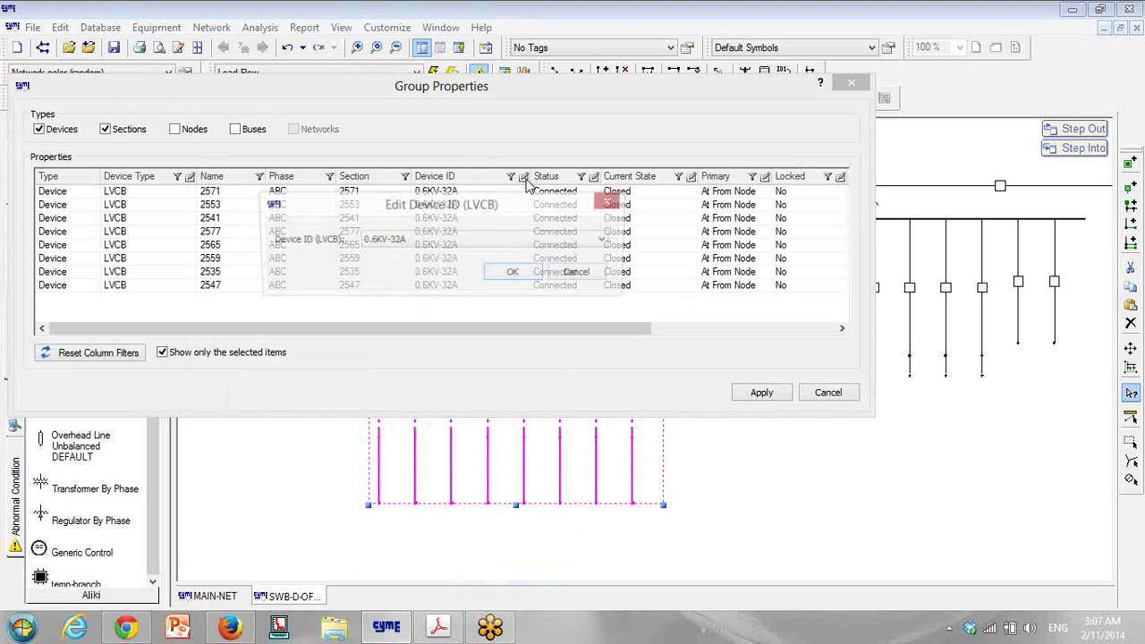
click(501, 240)
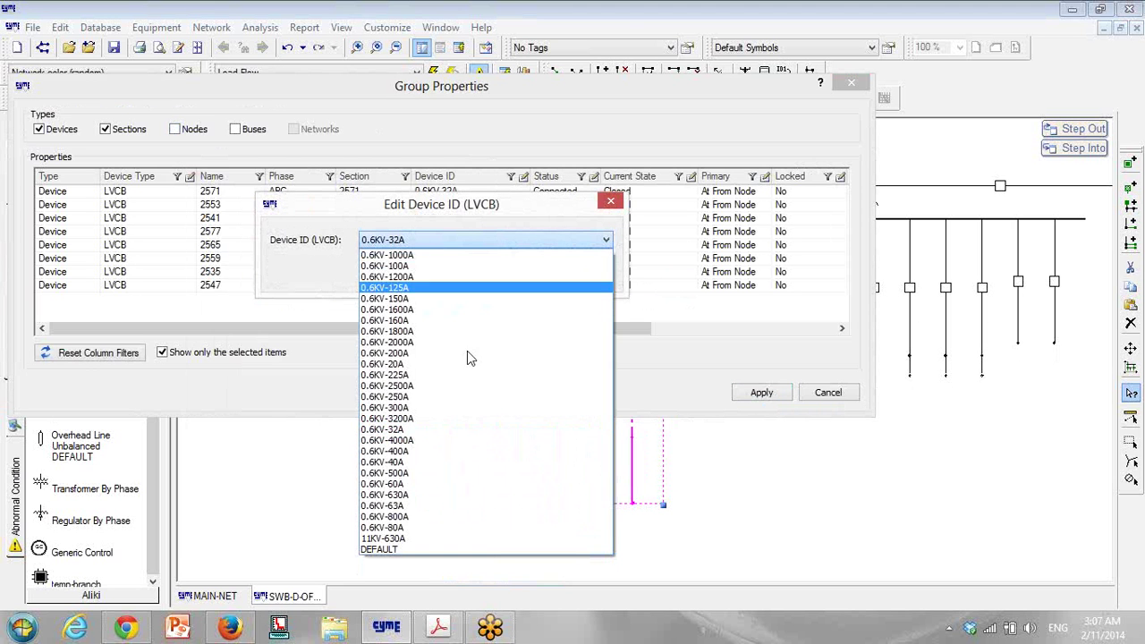
click(412, 463)
click(526, 273)
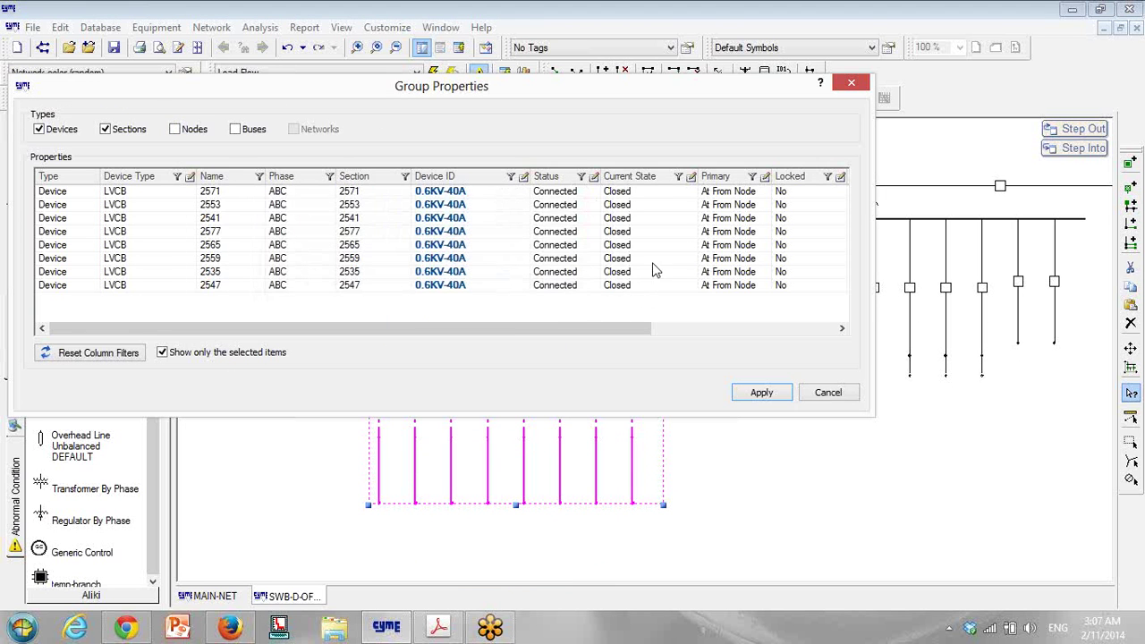
drag(568, 327, 799, 312)
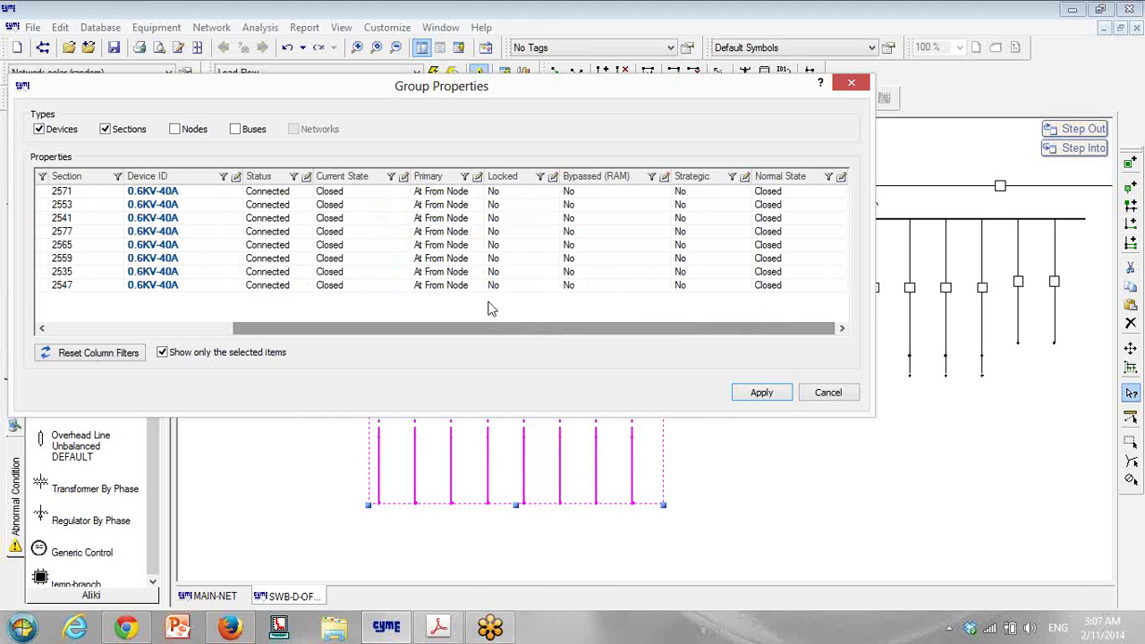
drag(525, 325, 430, 354)
click(757, 392)
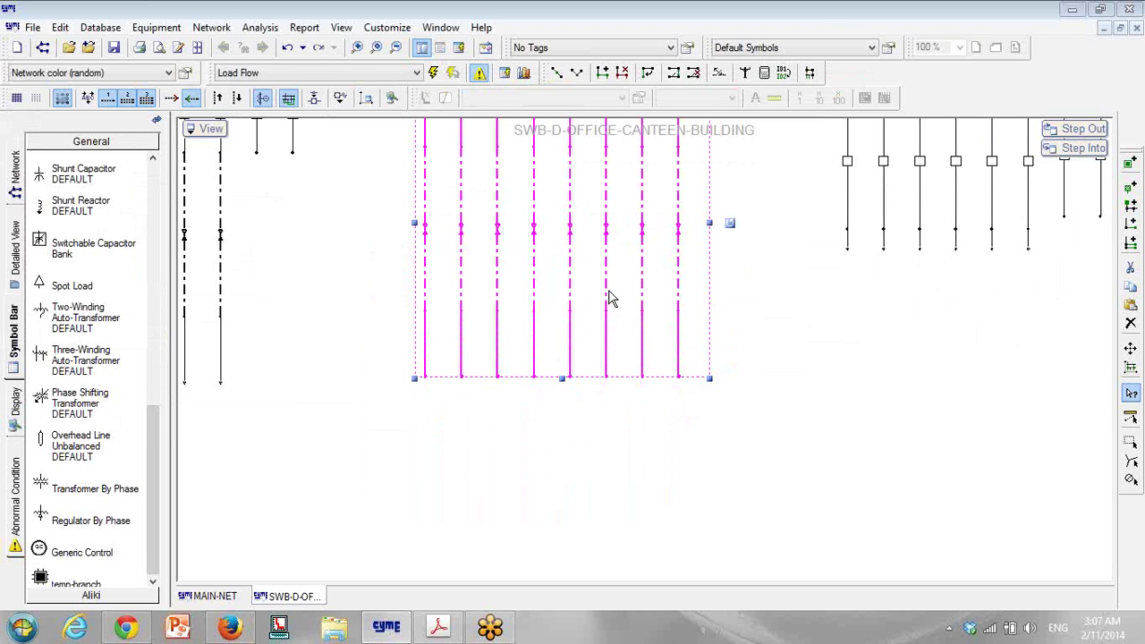
Step: Open Group Properties for the selected feeders, listing only Spot Load devices
right_click(606, 287)
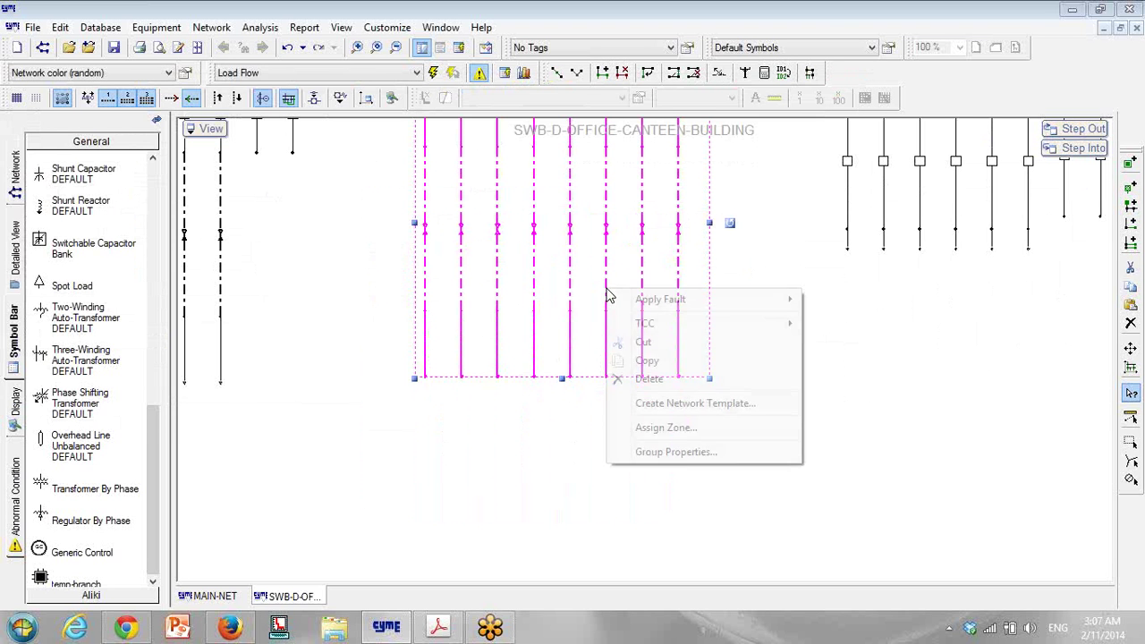
click(672, 452)
click(234, 130)
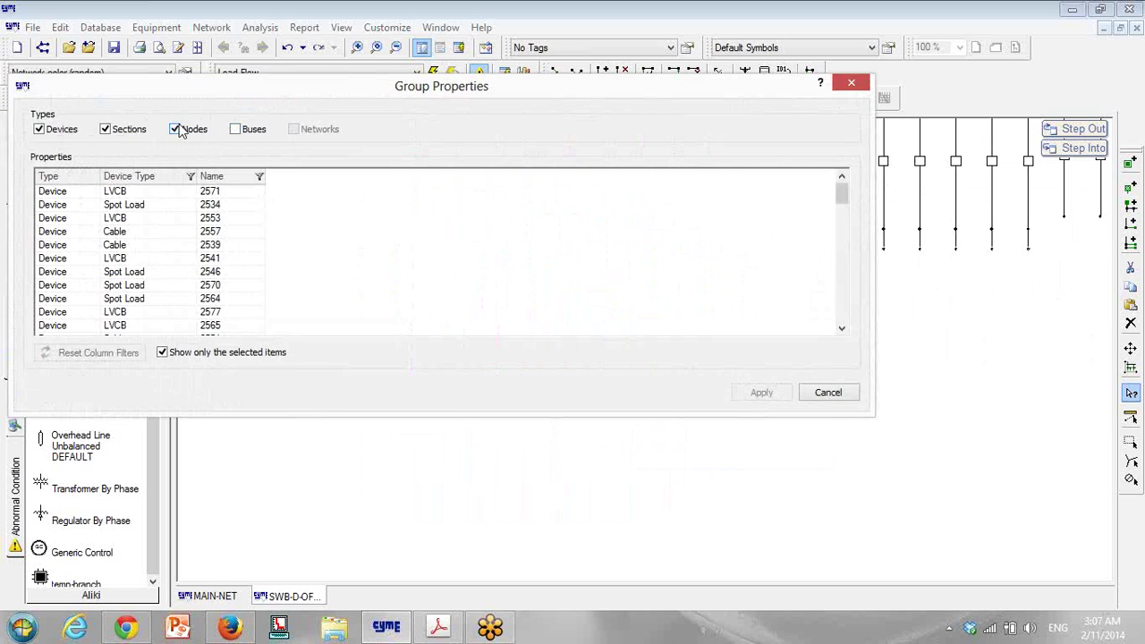
click(174, 129)
click(189, 177)
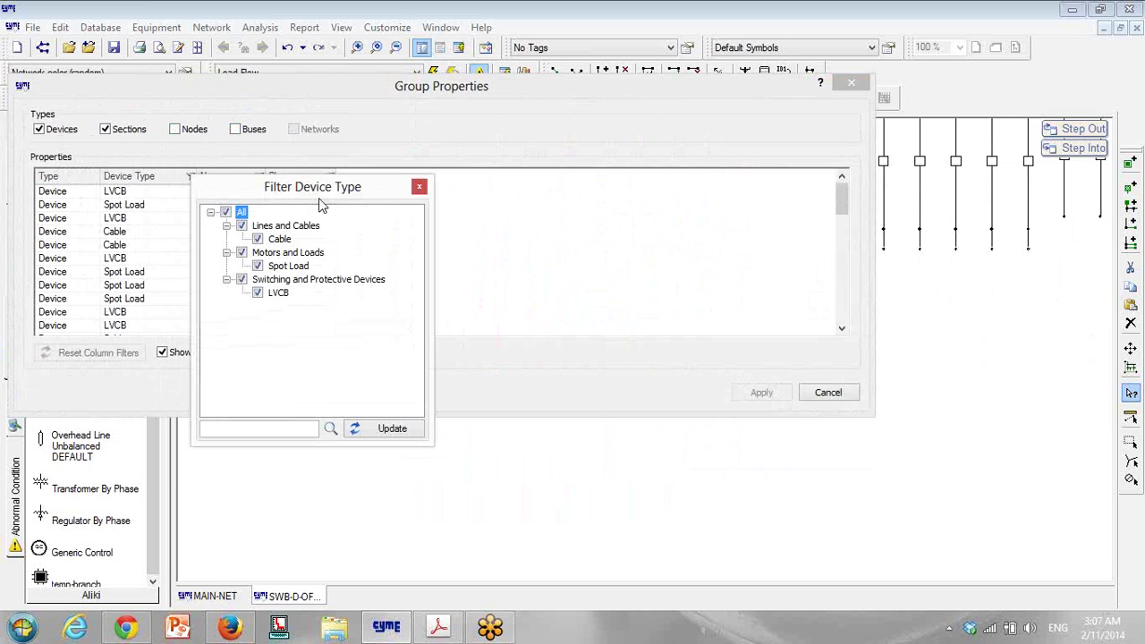
click(227, 212)
click(258, 266)
click(394, 429)
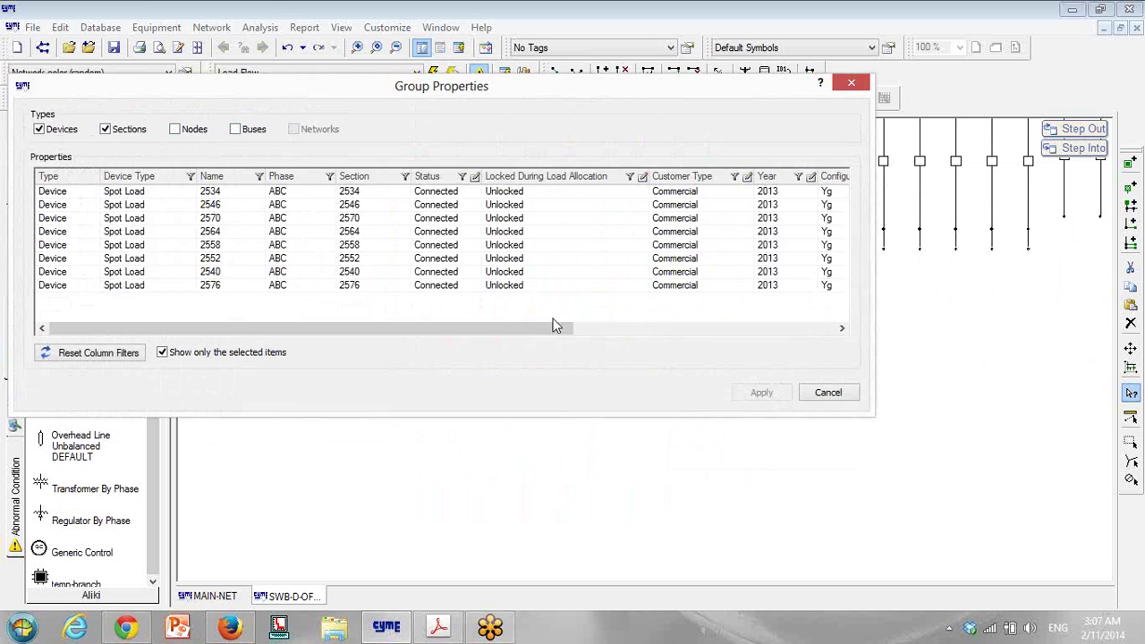
Step: Set Power Factor ABC to 90 for all spot loads and apply
drag(579, 329, 843, 333)
click(840, 176)
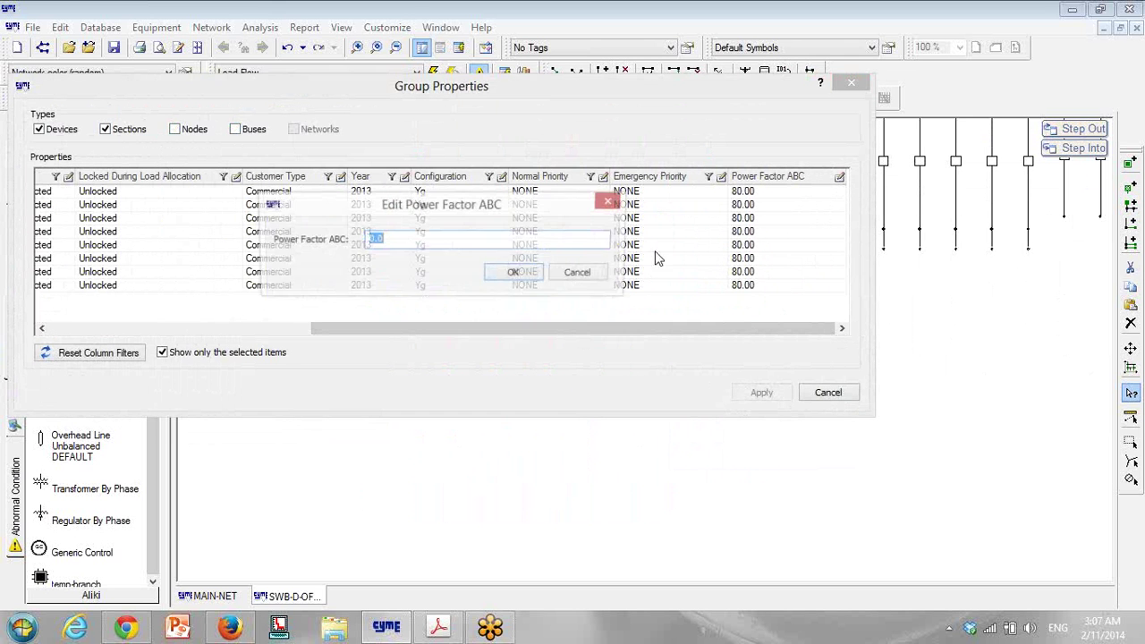
text(90)
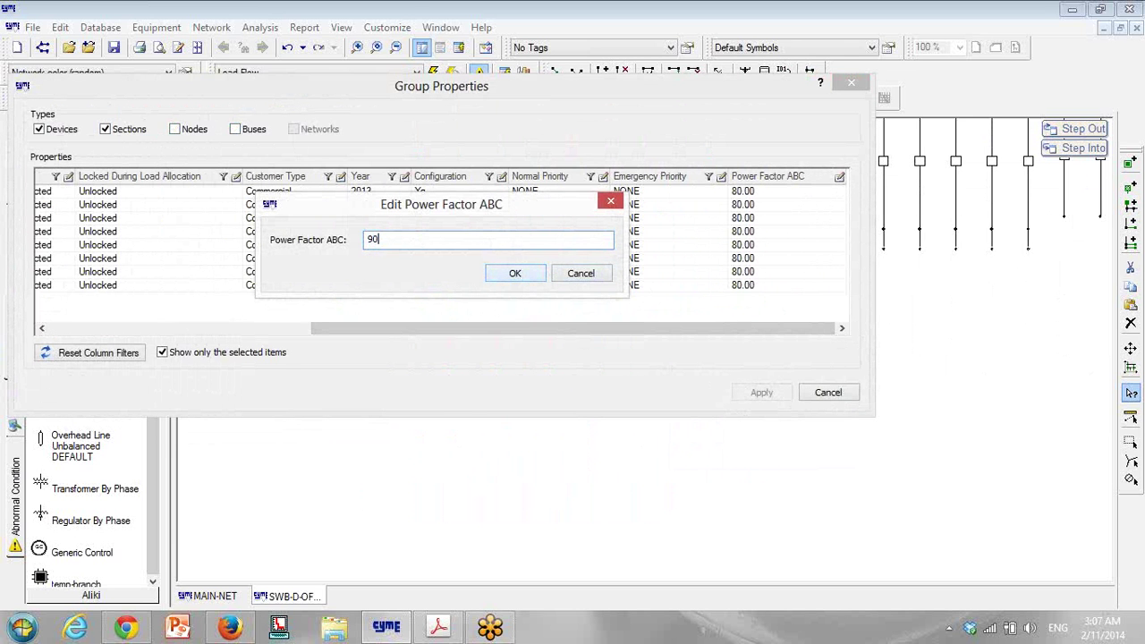
click(527, 274)
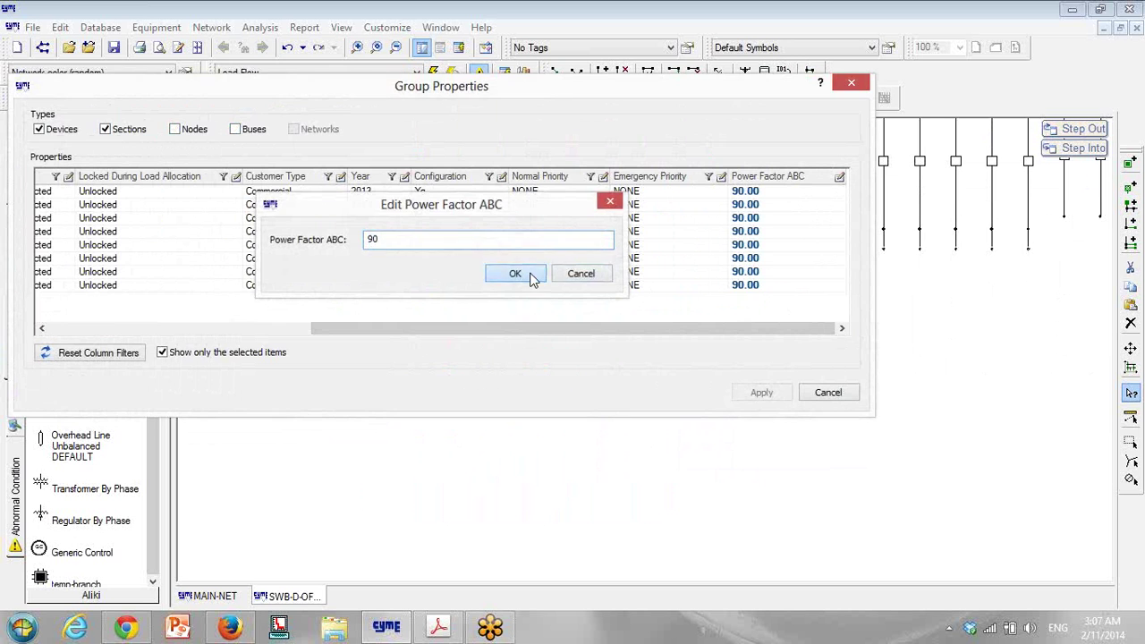
click(760, 394)
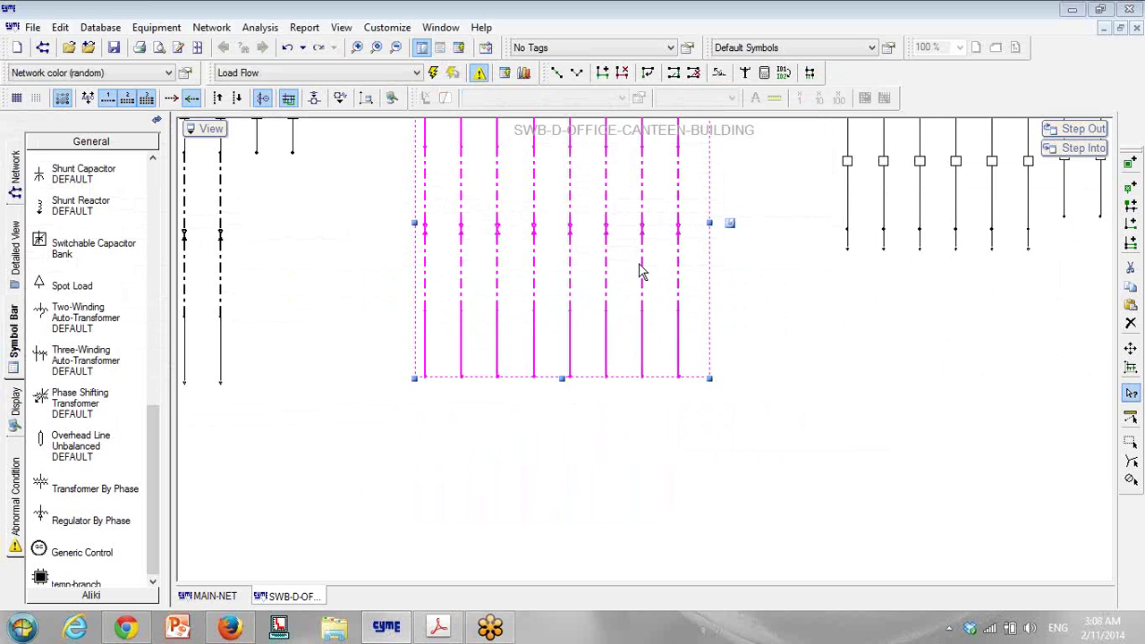
double_click(641, 266)
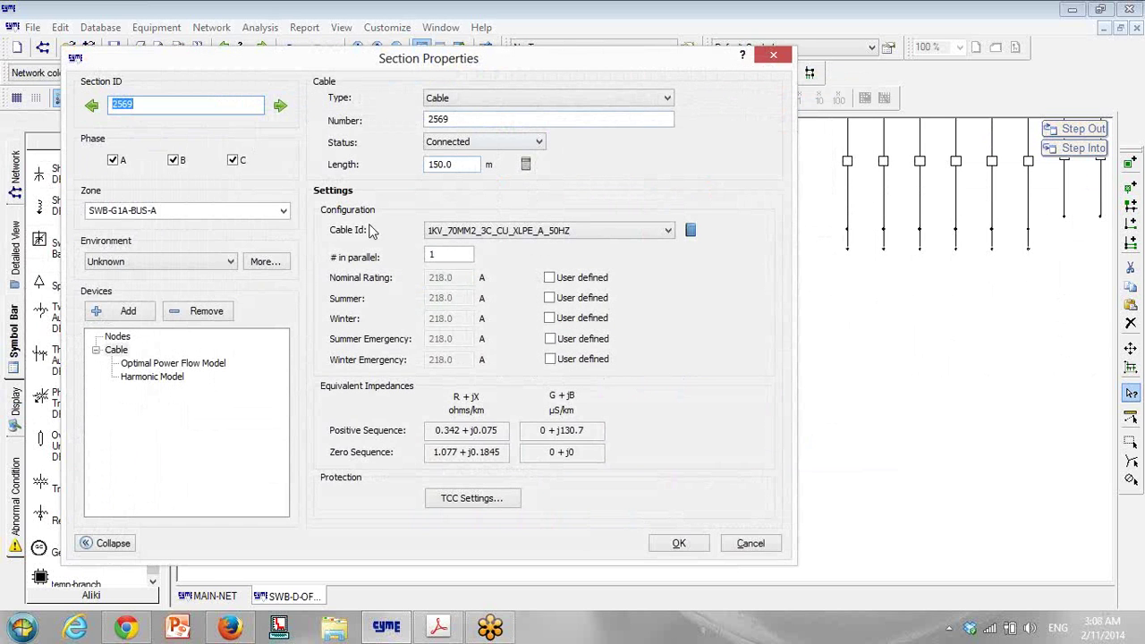
click(690, 542)
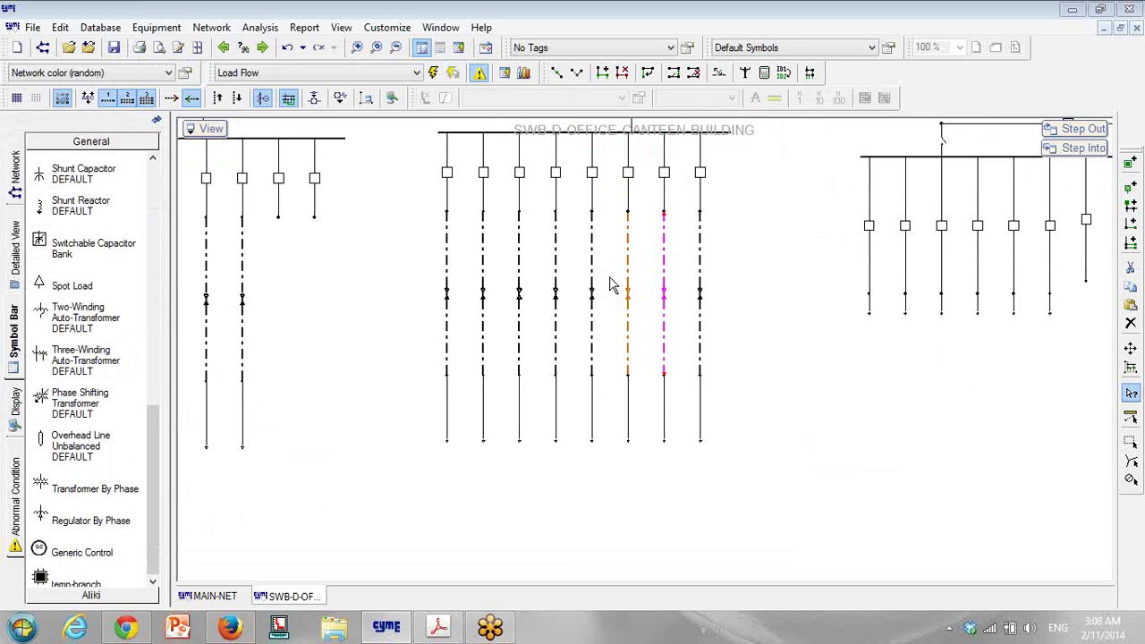
double_click(595, 179)
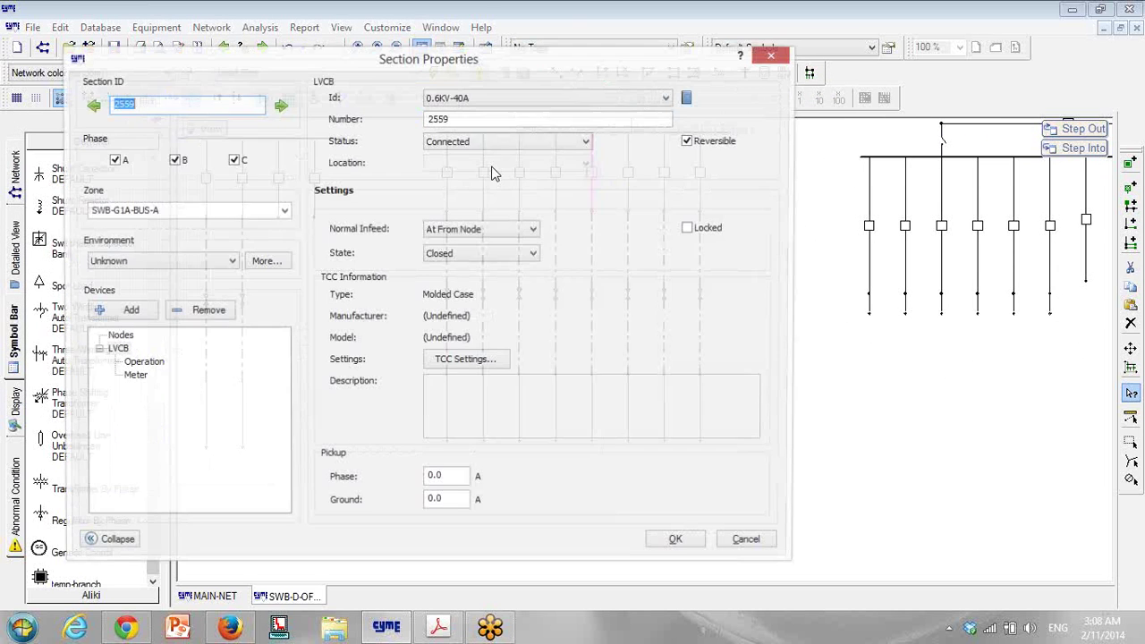
click(679, 544)
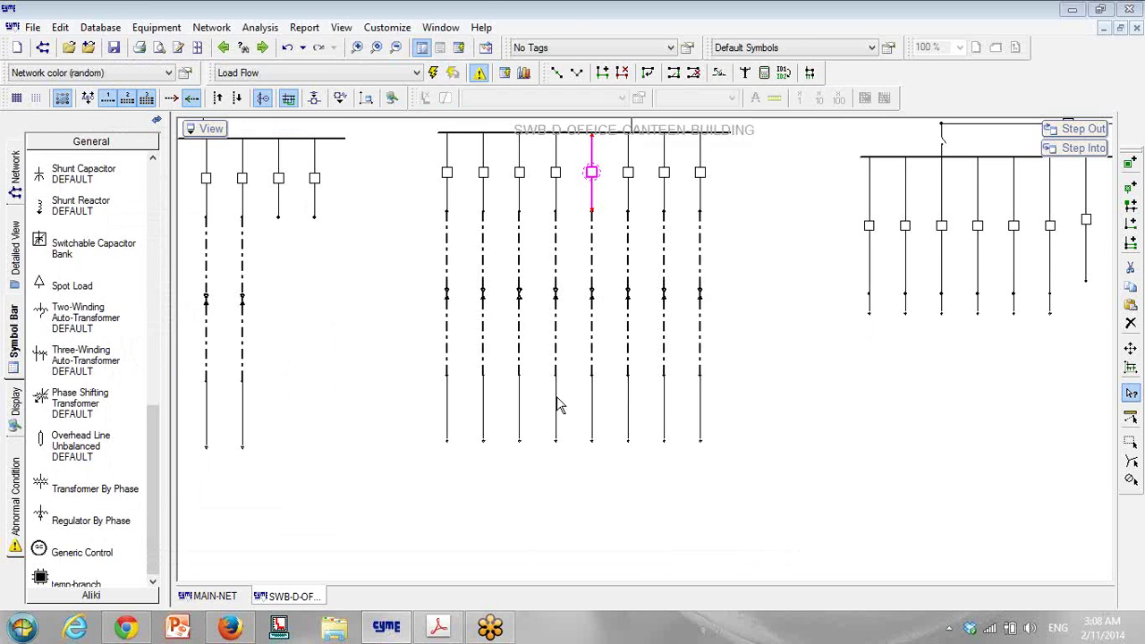
double_click(555, 402)
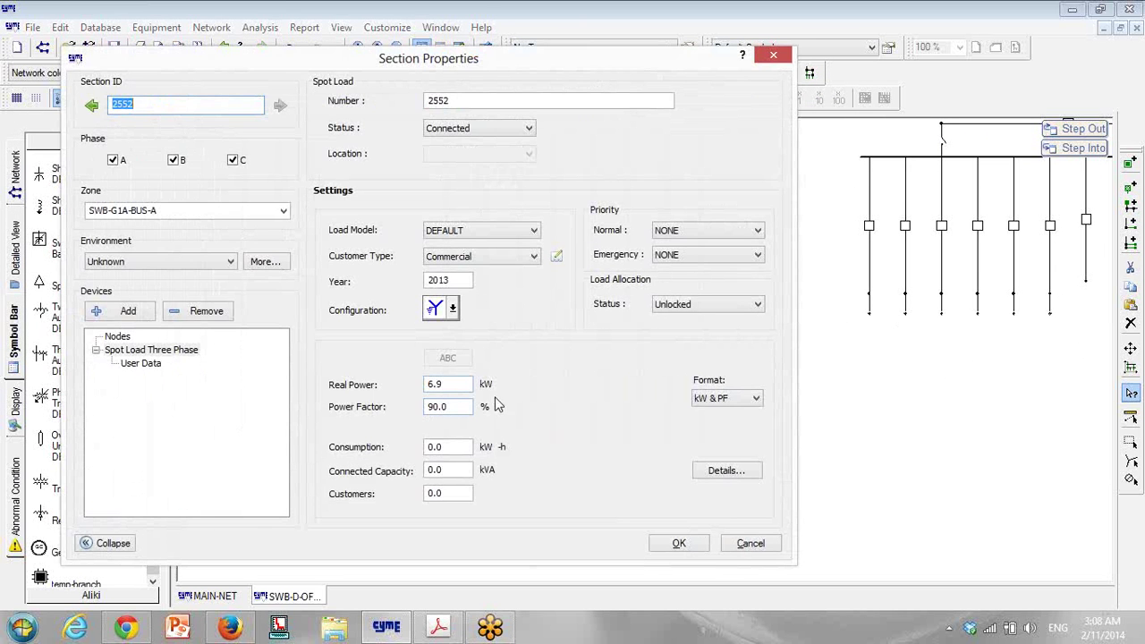
click(677, 541)
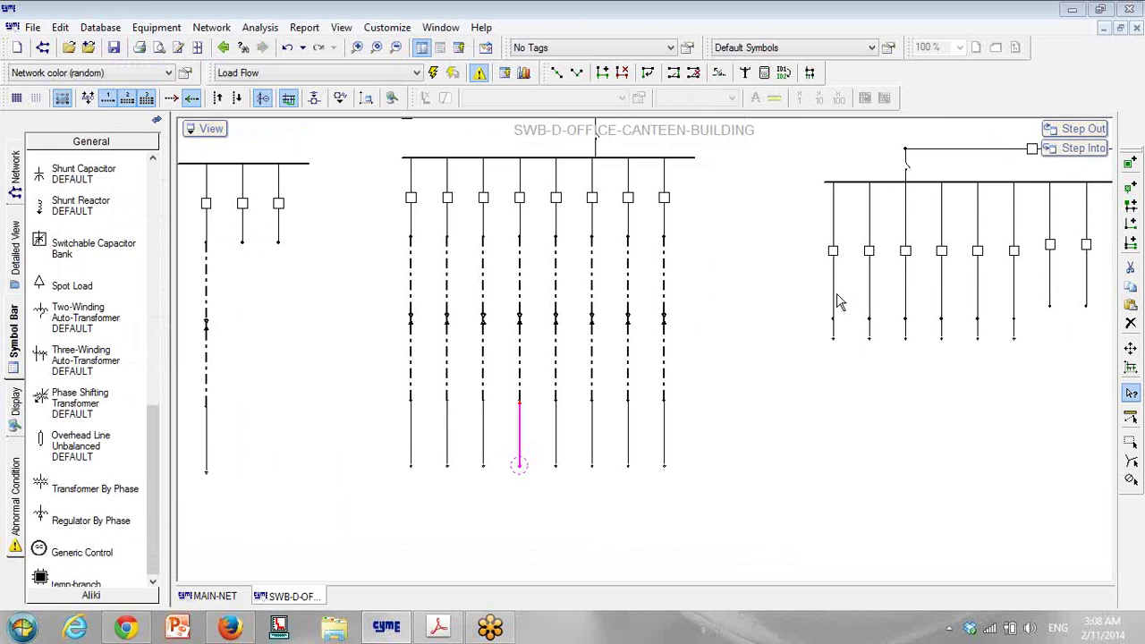